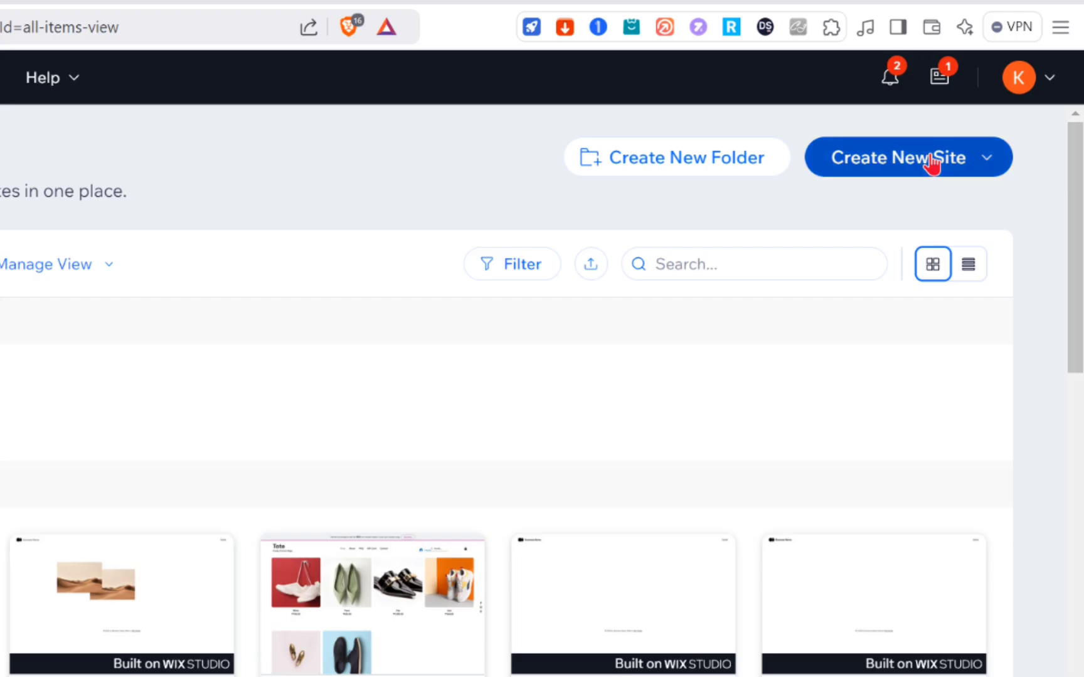
Create a new site from the Studio blank canvas
click(985, 128)
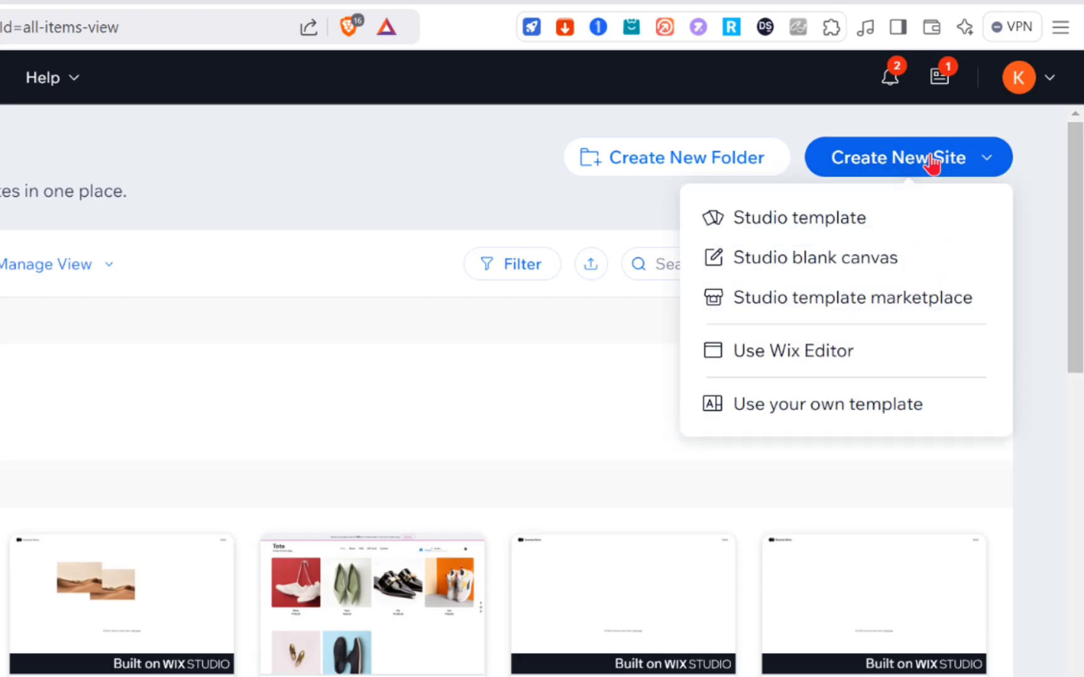
click(787, 260)
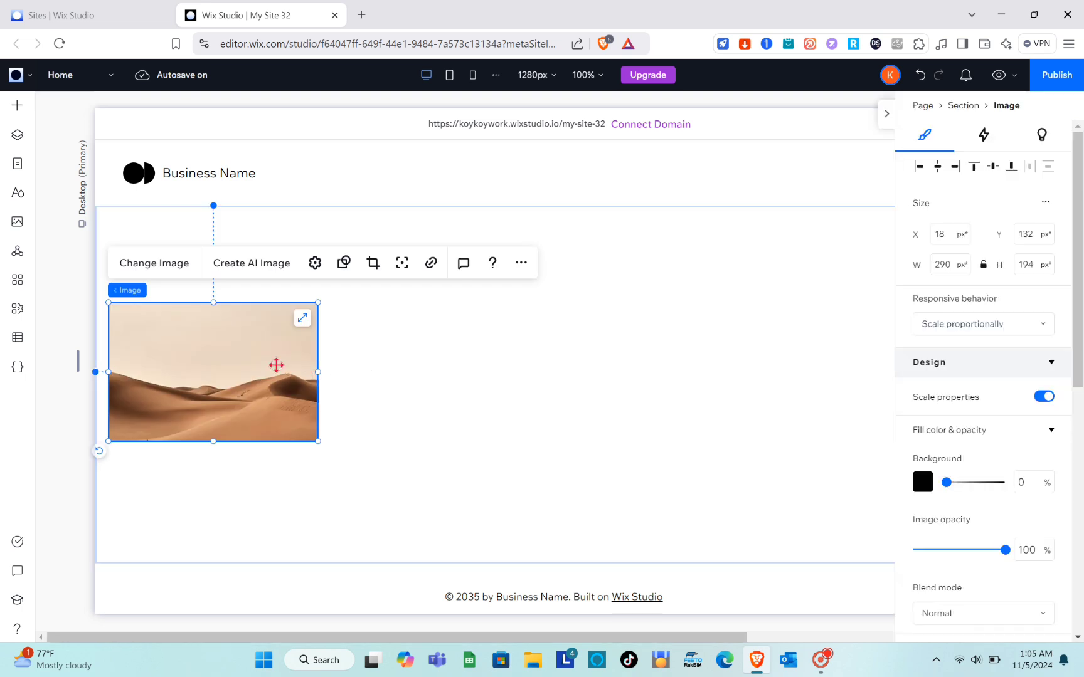
Duplicate the desert image twice and line up the copies beside the original at about X 325 and 632 px, Y 132 px
key(Escape)
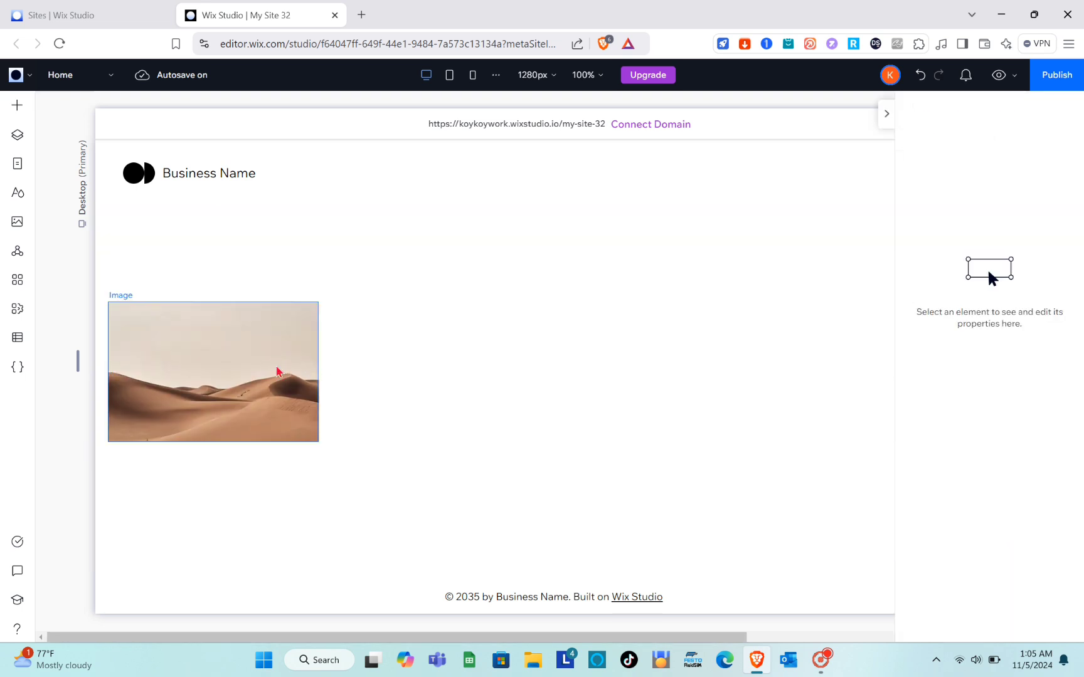
click(276, 370)
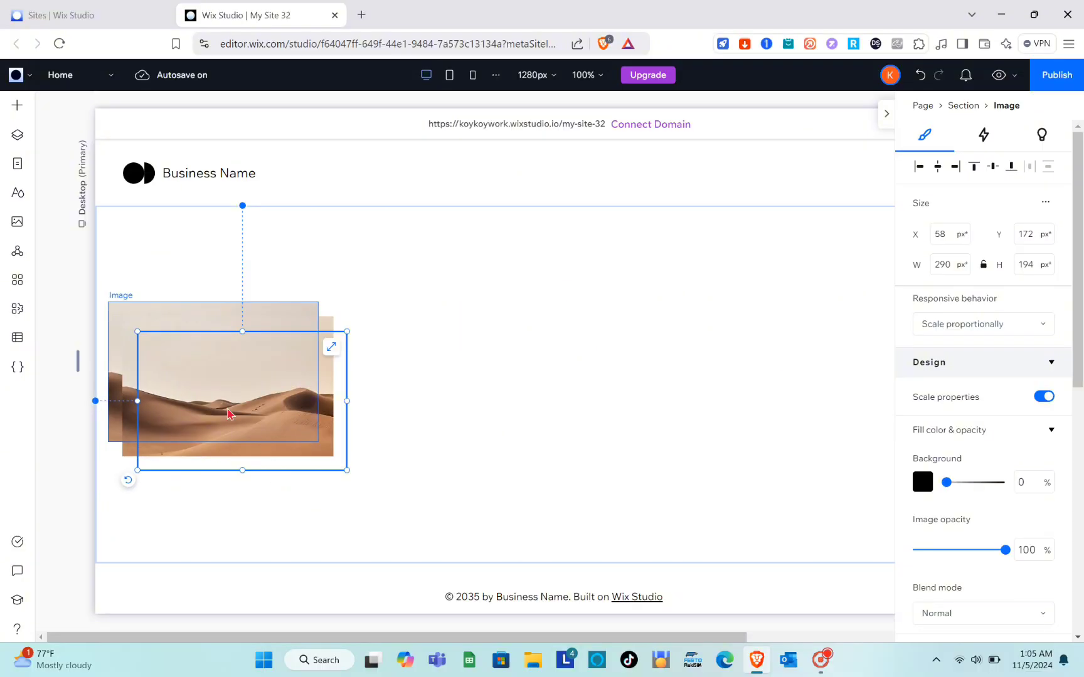
drag(232, 401, 362, 351)
drag(583, 362, 720, 341)
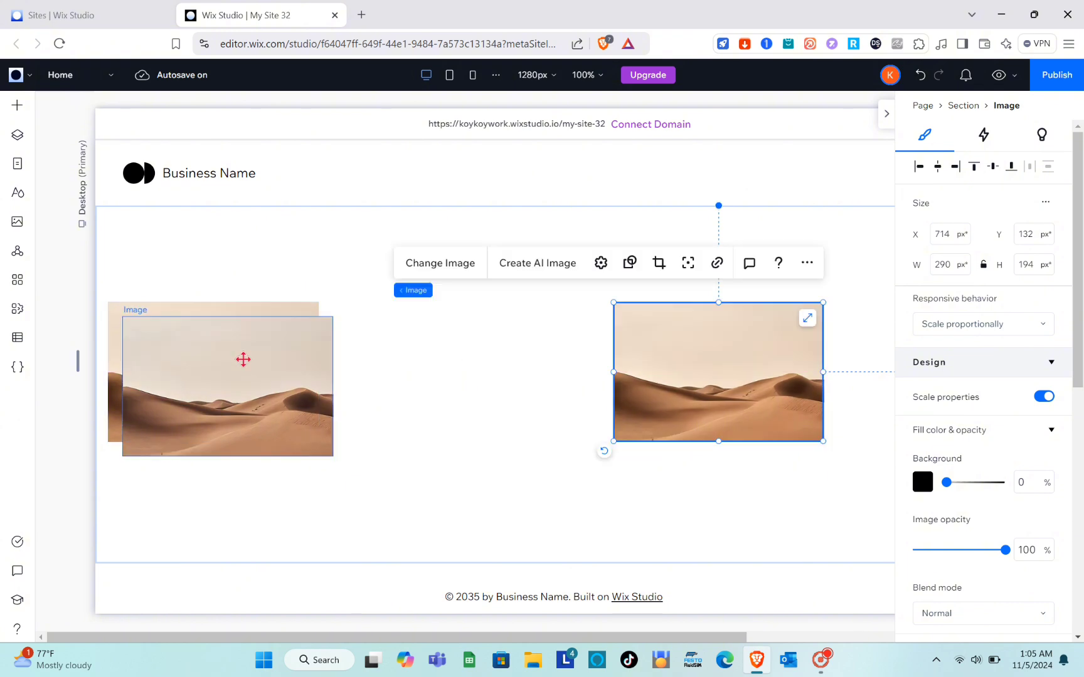
drag(242, 358, 450, 344)
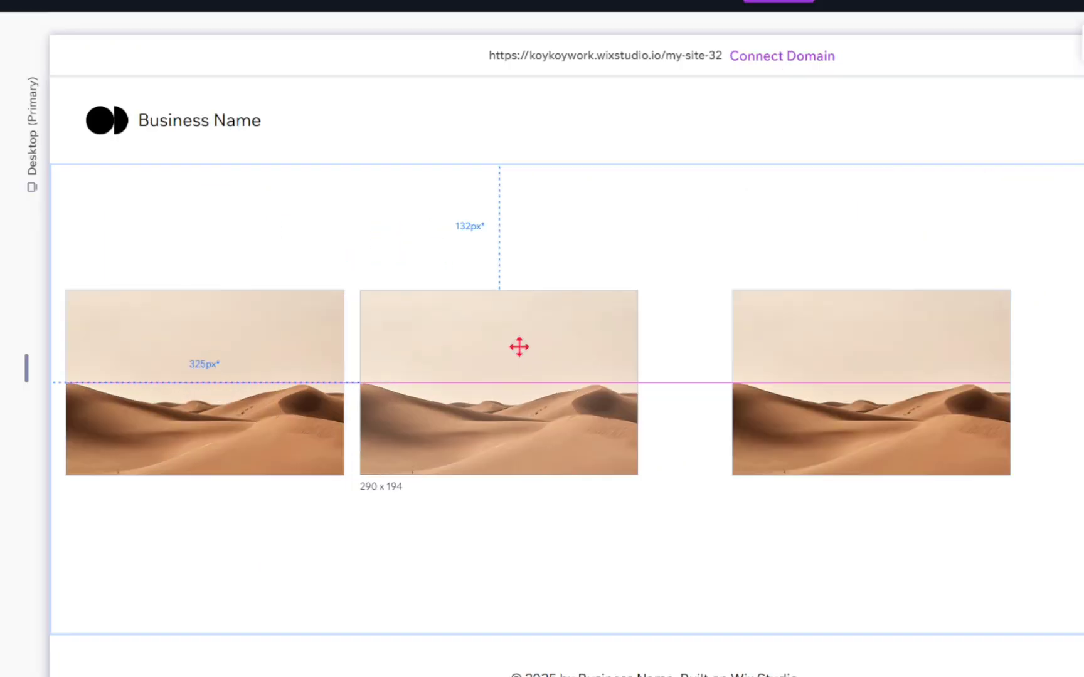
drag(518, 347, 518, 347)
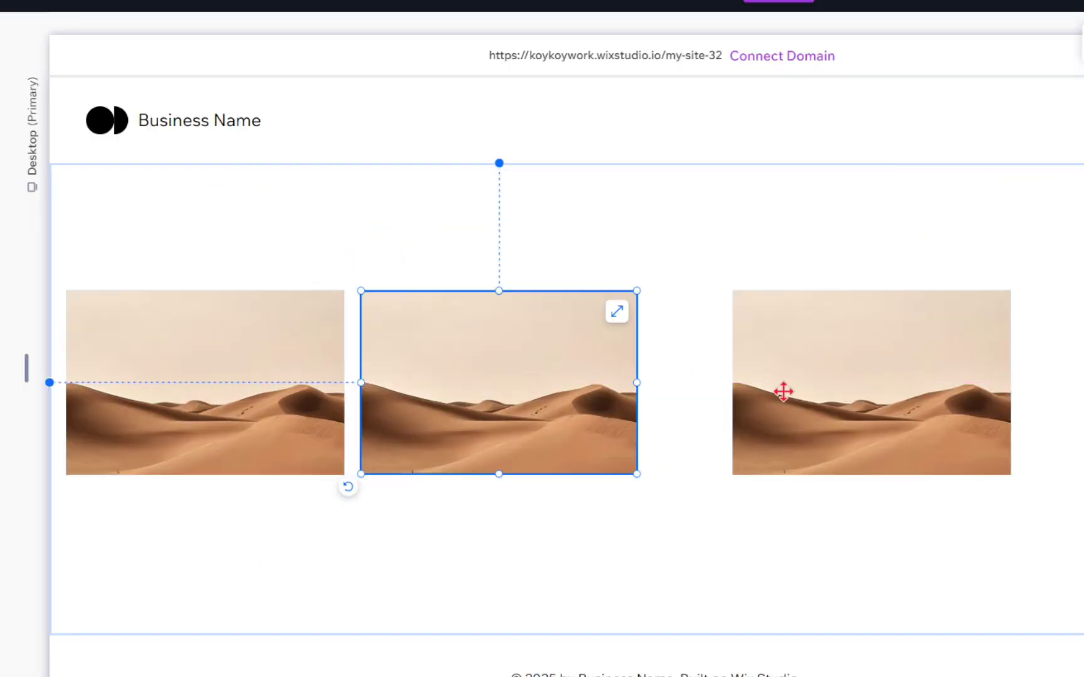
drag(824, 389, 752, 383)
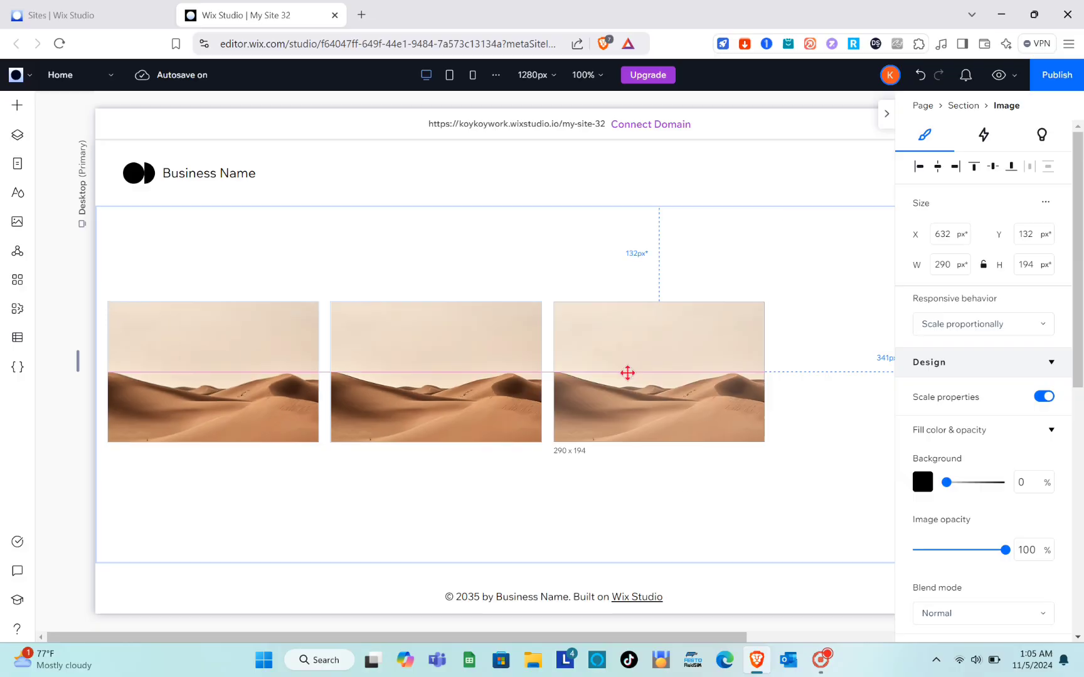
drag(628, 372, 626, 373)
key(Escape)
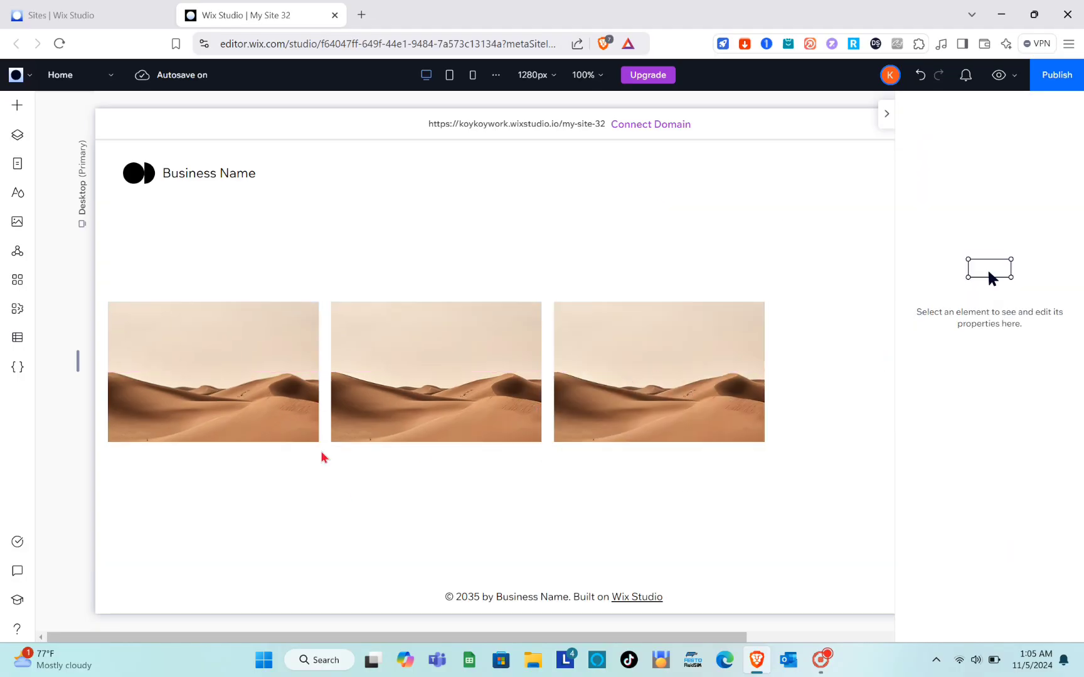
Add a fourth copy of the desert image at the end of the row, at about X 932 px
drag(569, 418, 583, 430)
drag(650, 379, 853, 367)
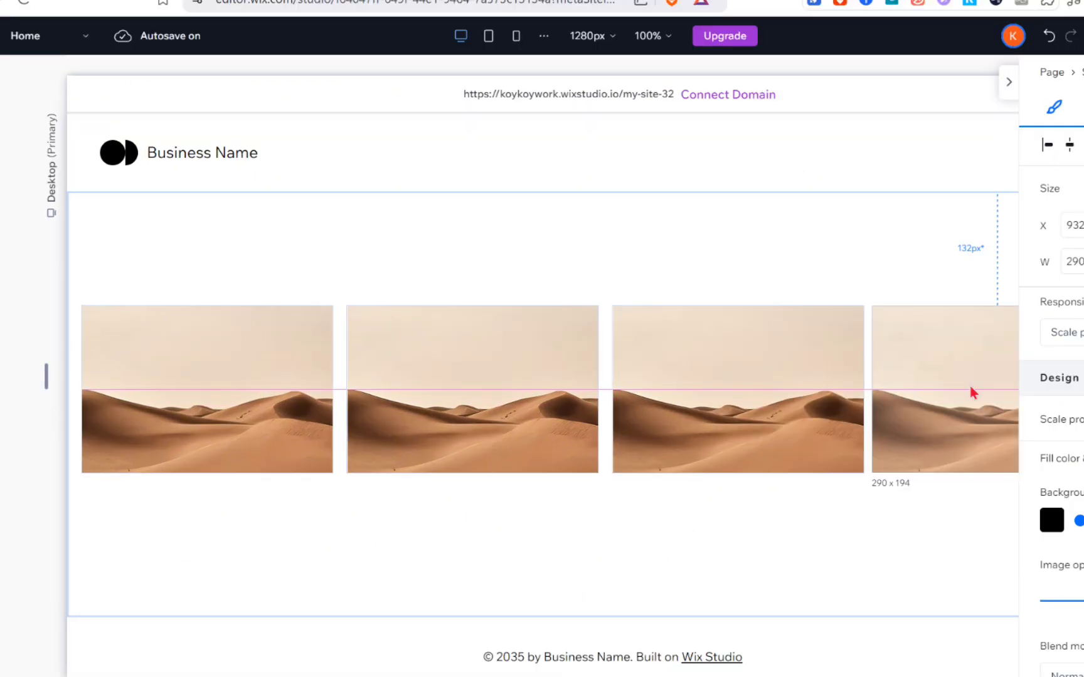
drag(970, 385, 969, 385)
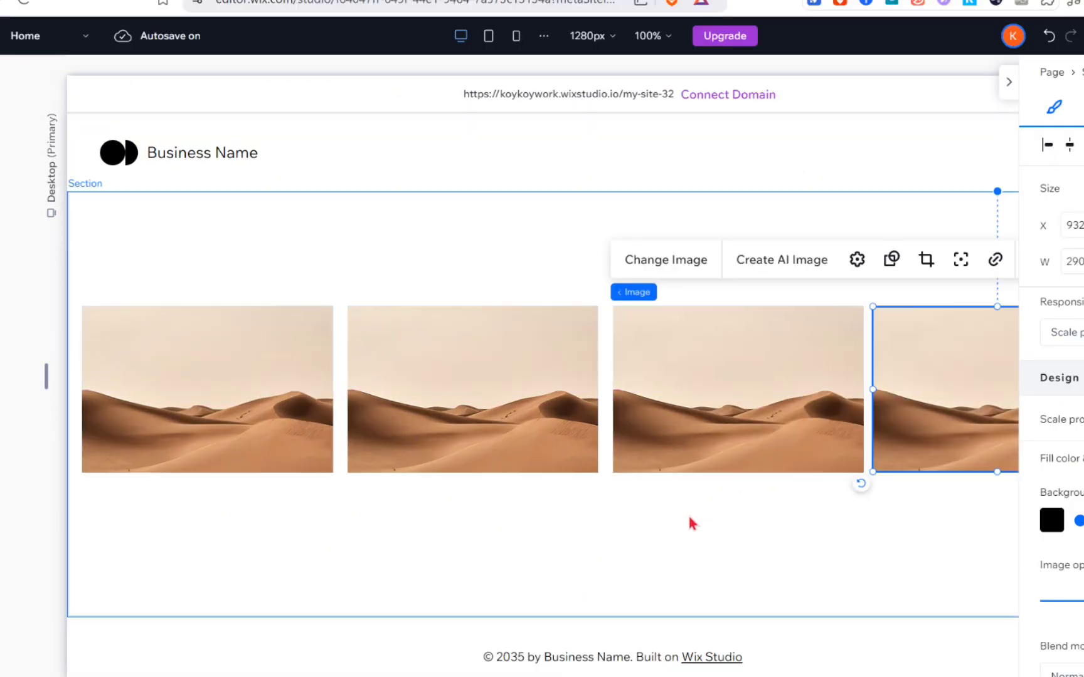
click(687, 513)
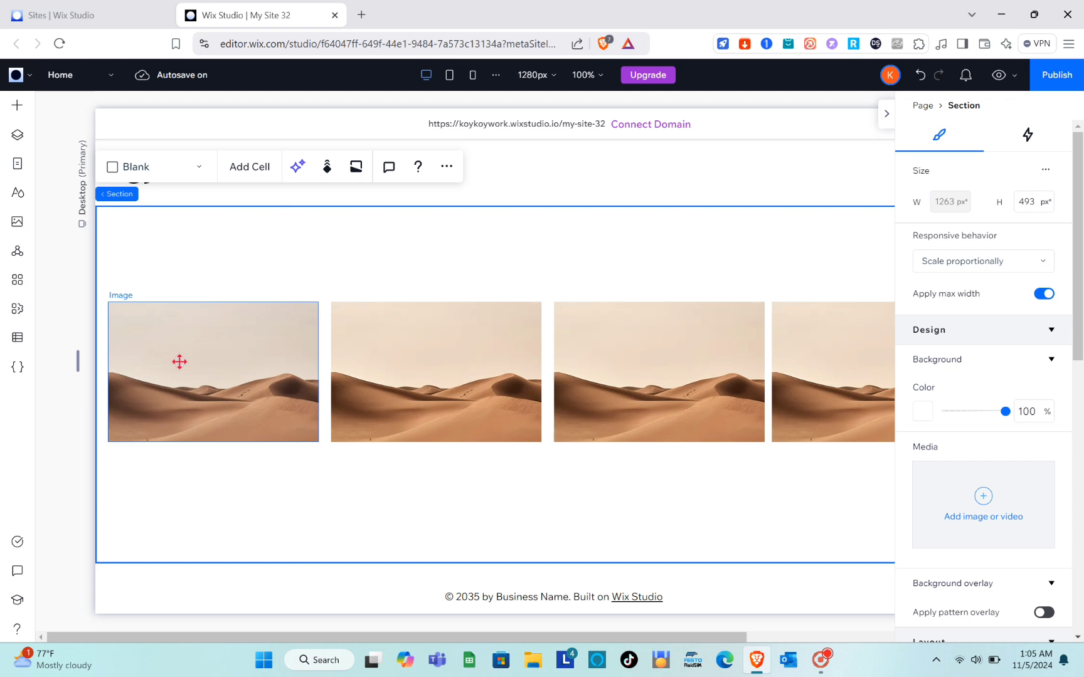
Select all four desert images in the row and combine them into a stack
click(180, 362)
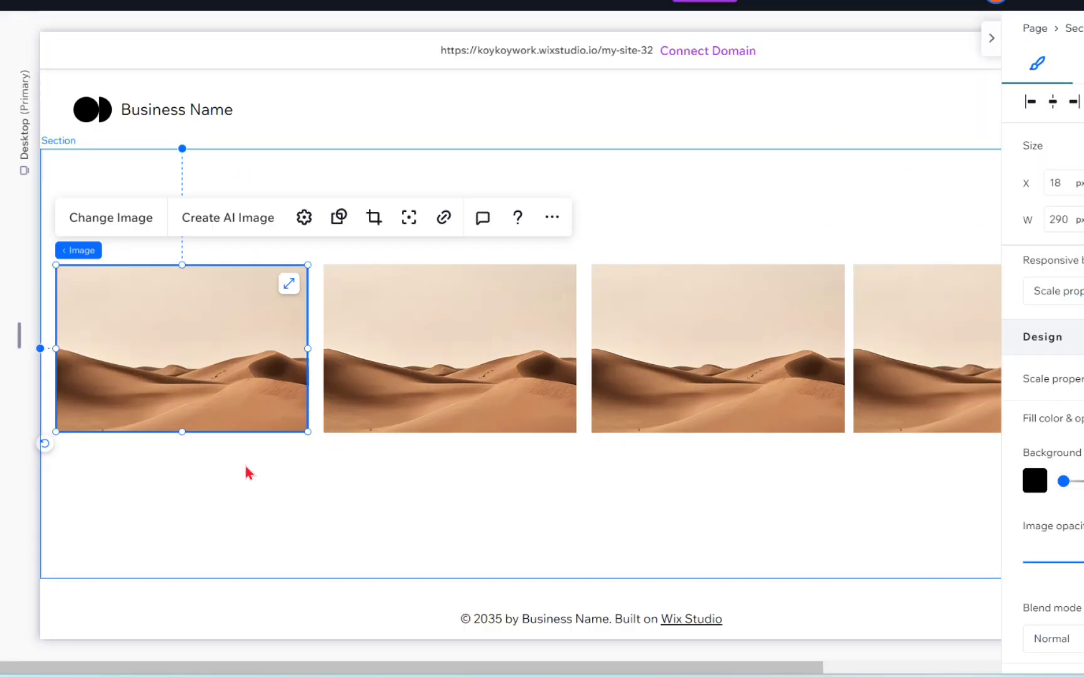
shift+click(420, 415)
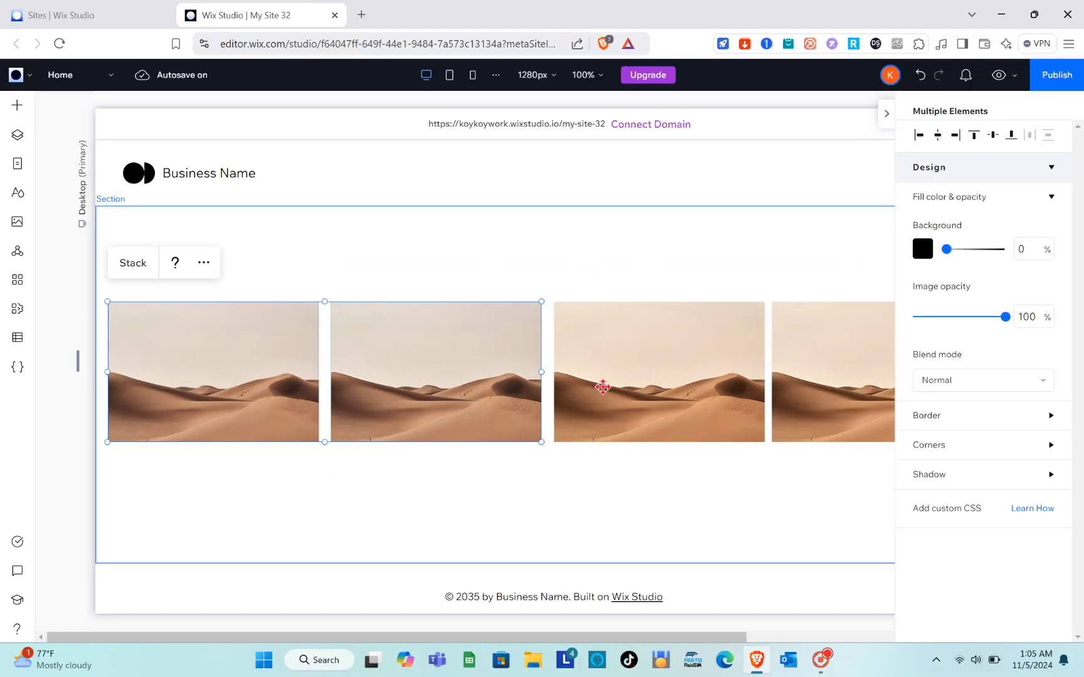
shift+click(602, 388)
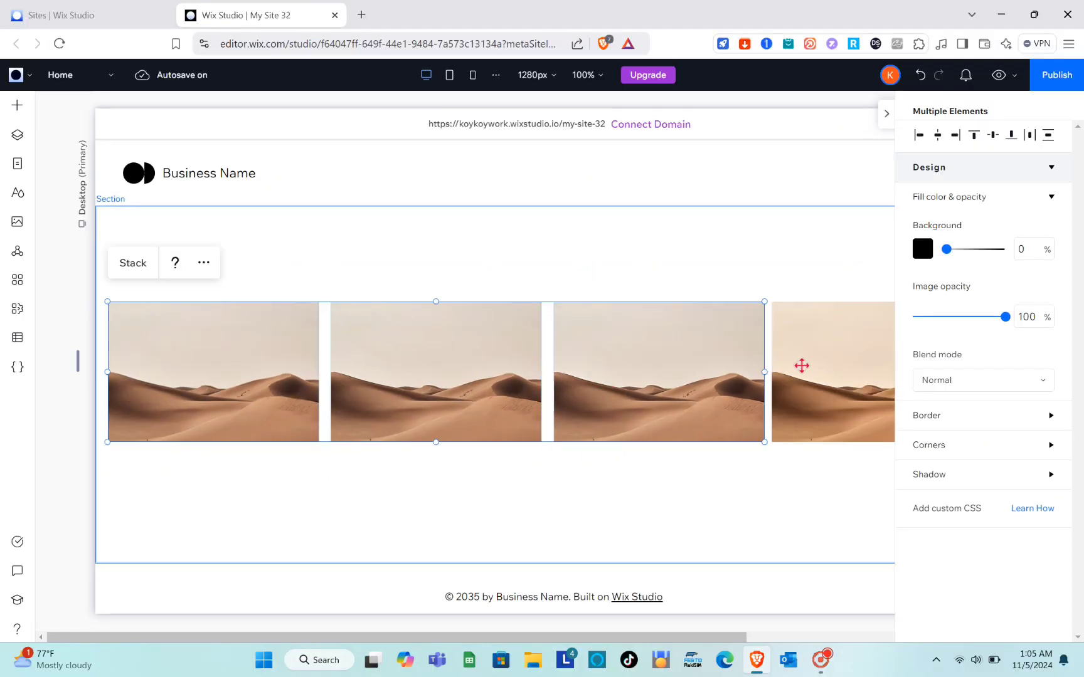
shift+click(803, 365)
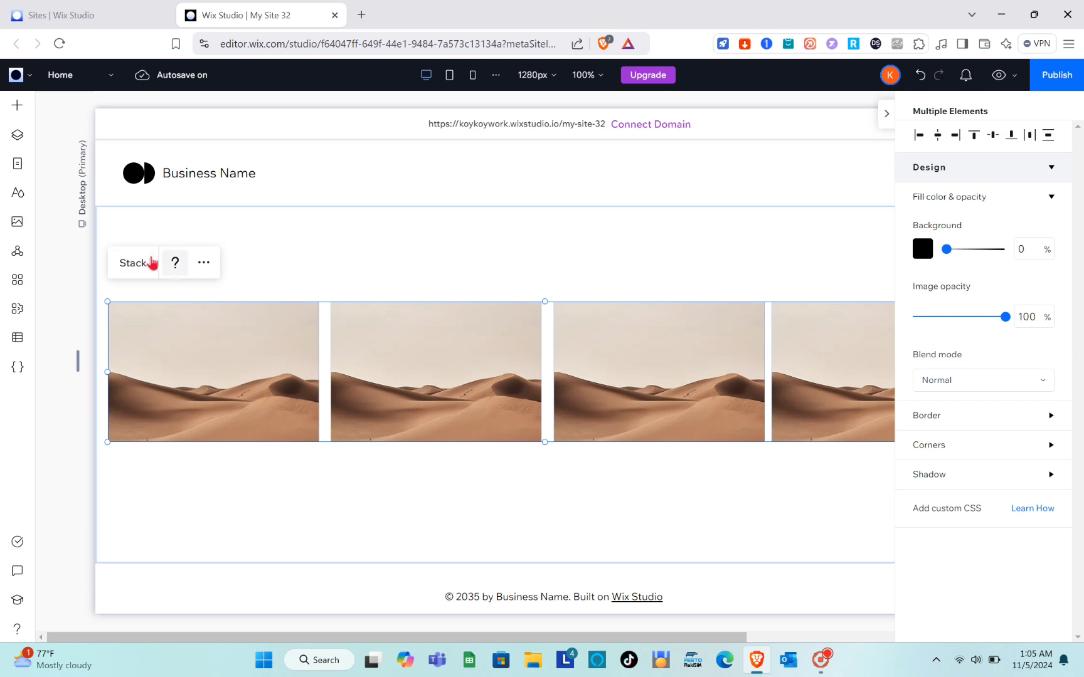
click(142, 266)
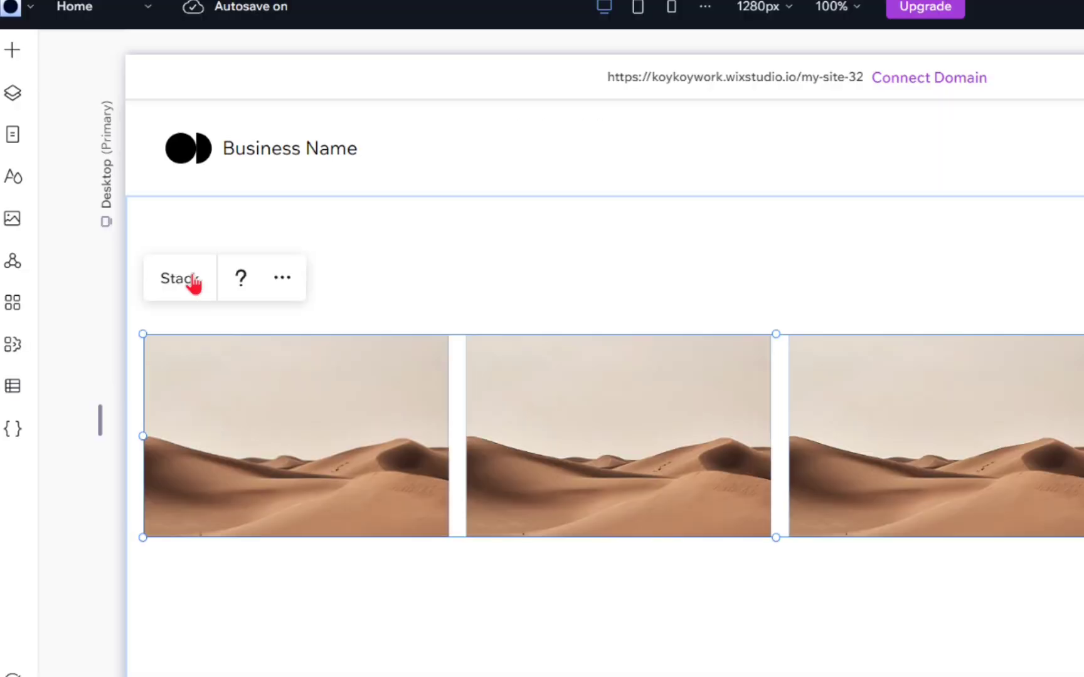
Replace the first image in the stack with the Nude Make Up photo from a Media from Wix search for "make up"
click(375, 457)
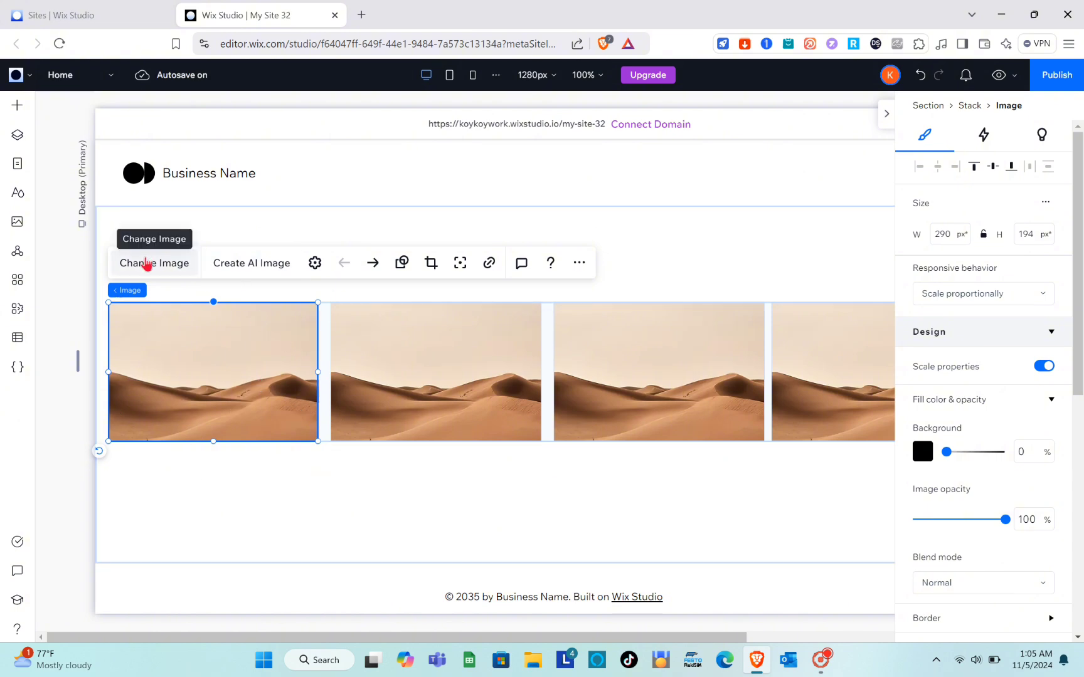
click(151, 261)
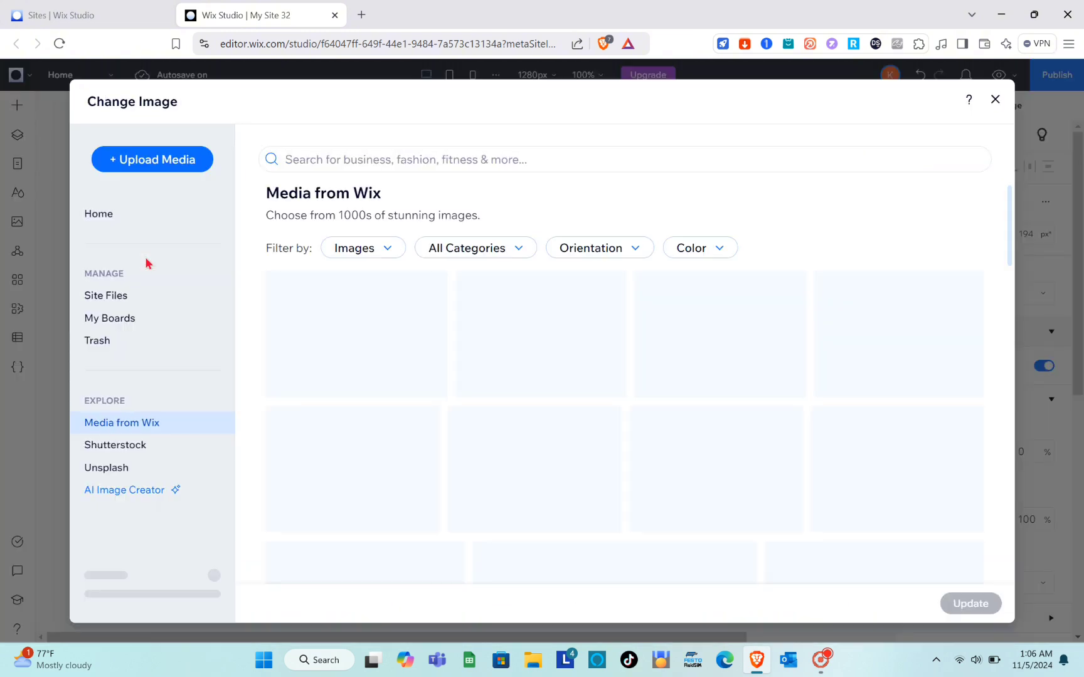
click(362, 161)
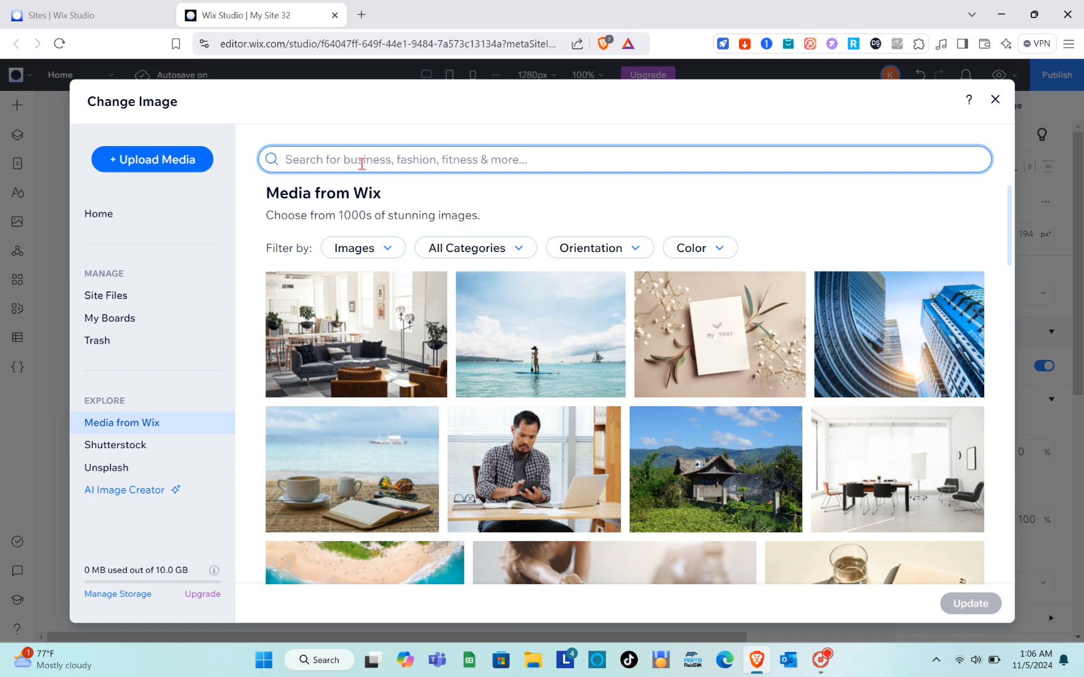
text(make up)
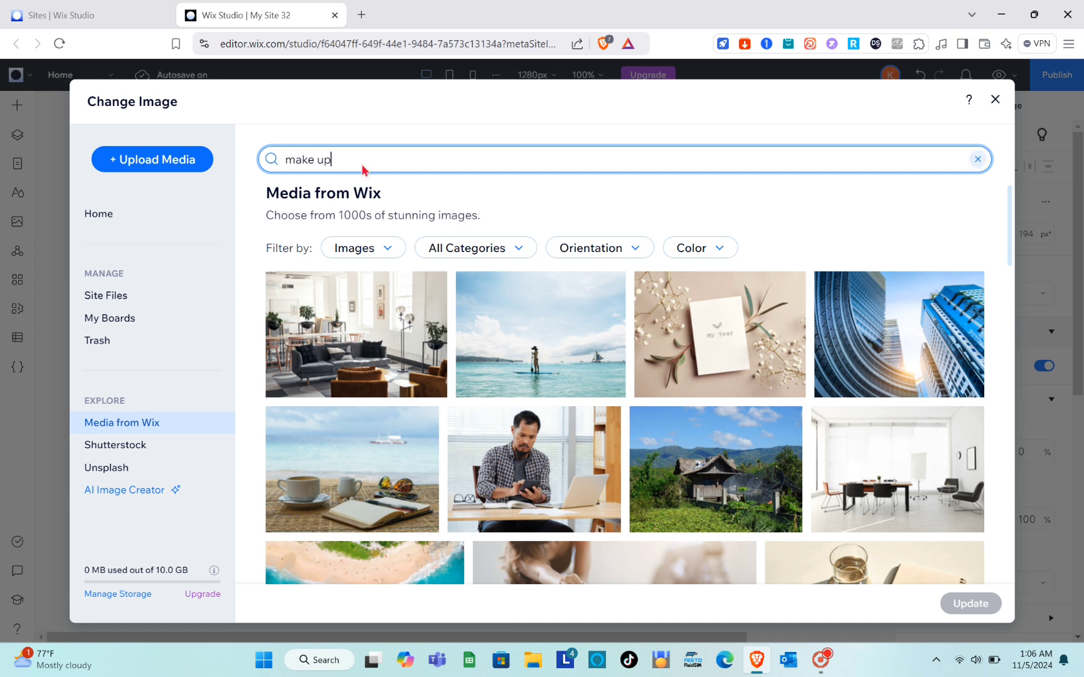
key(Return)
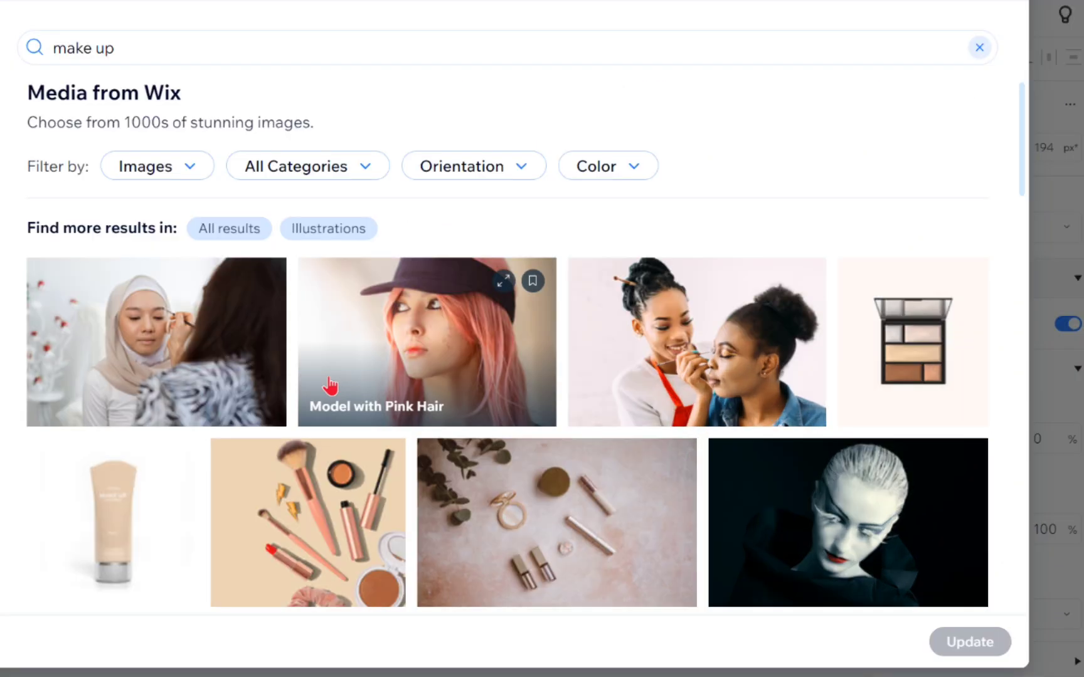
scroll(566, 386, down, 1)
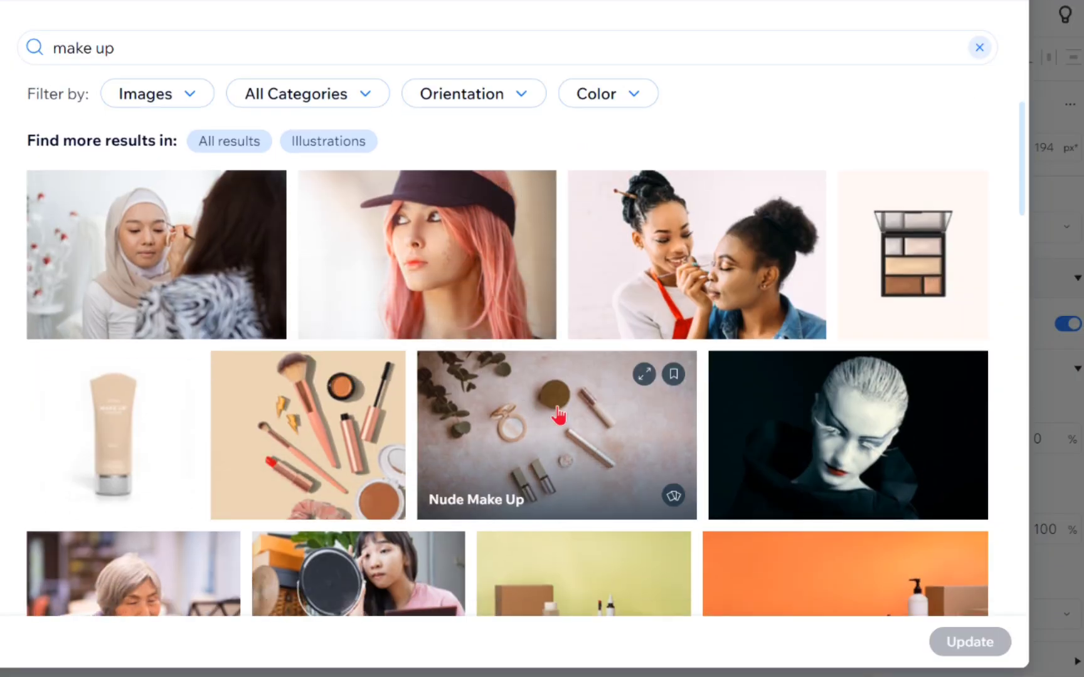
click(666, 501)
click(962, 641)
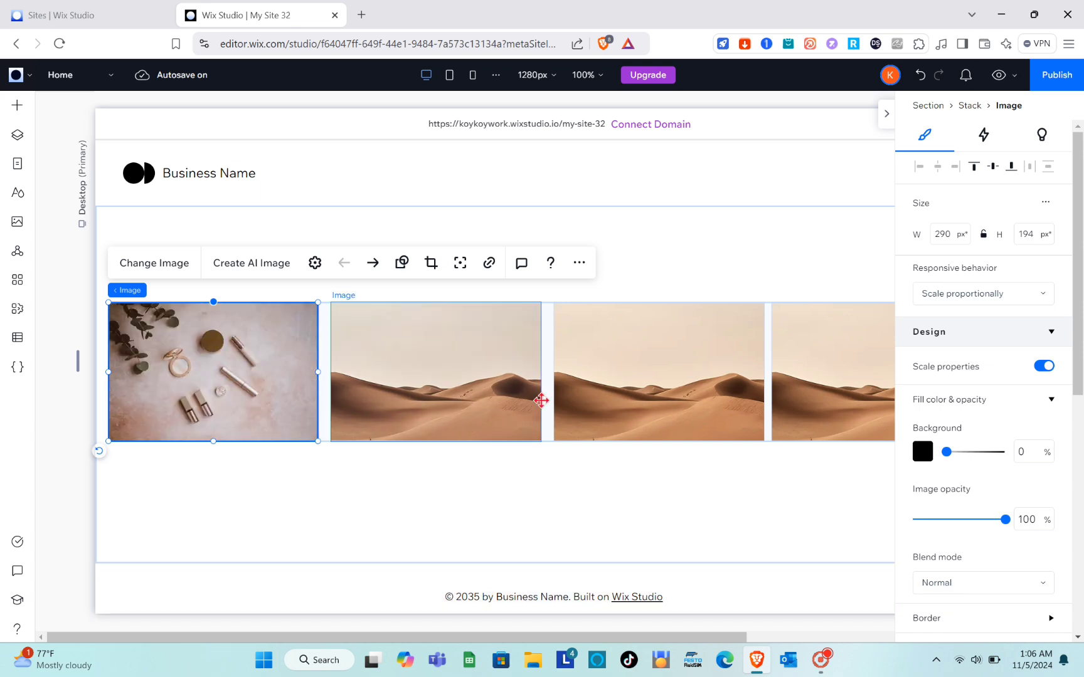
Replace the second image with the green-background cosmetics photo and the third with the dark Lipstick photo from the "make up" results
click(471, 347)
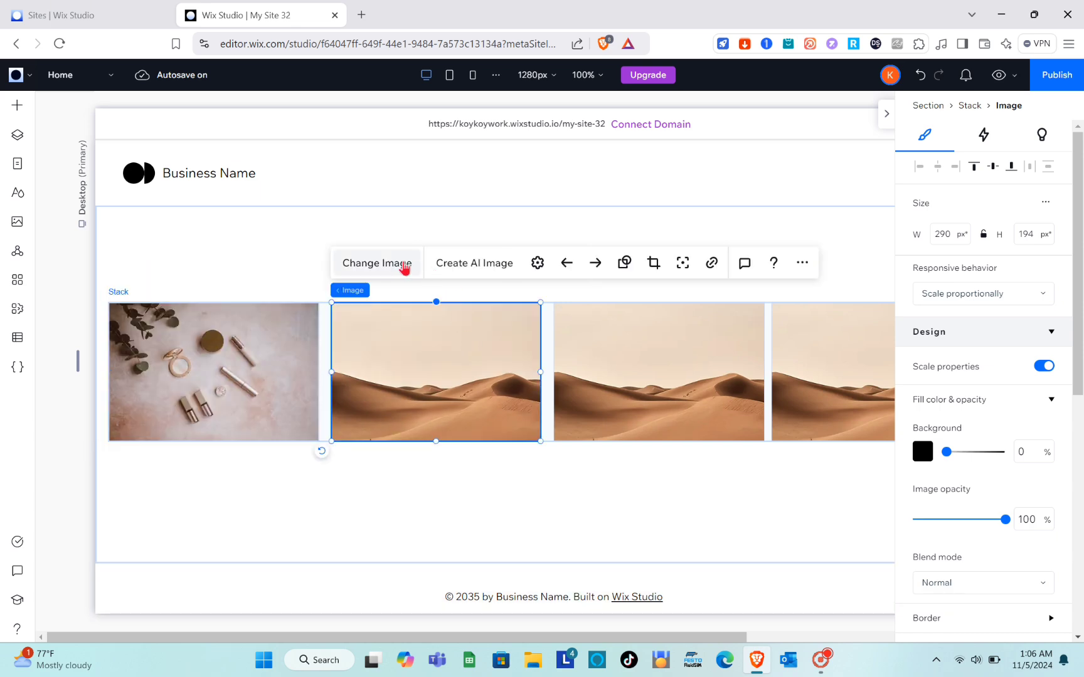
click(404, 266)
scroll(514, 404, down, 8)
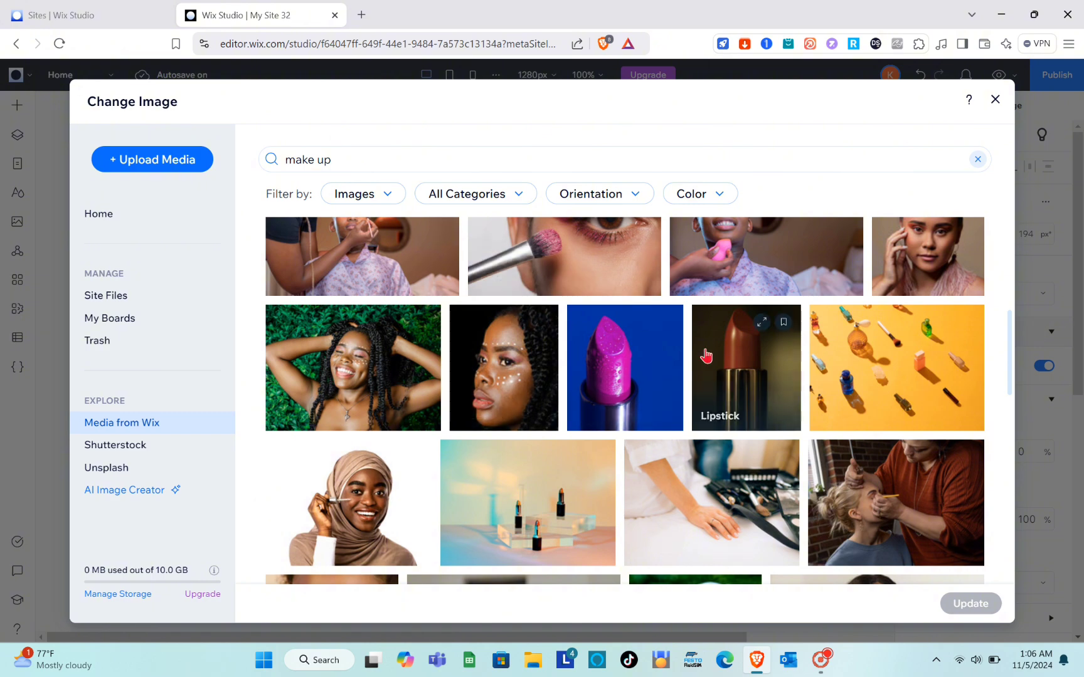
click(726, 362)
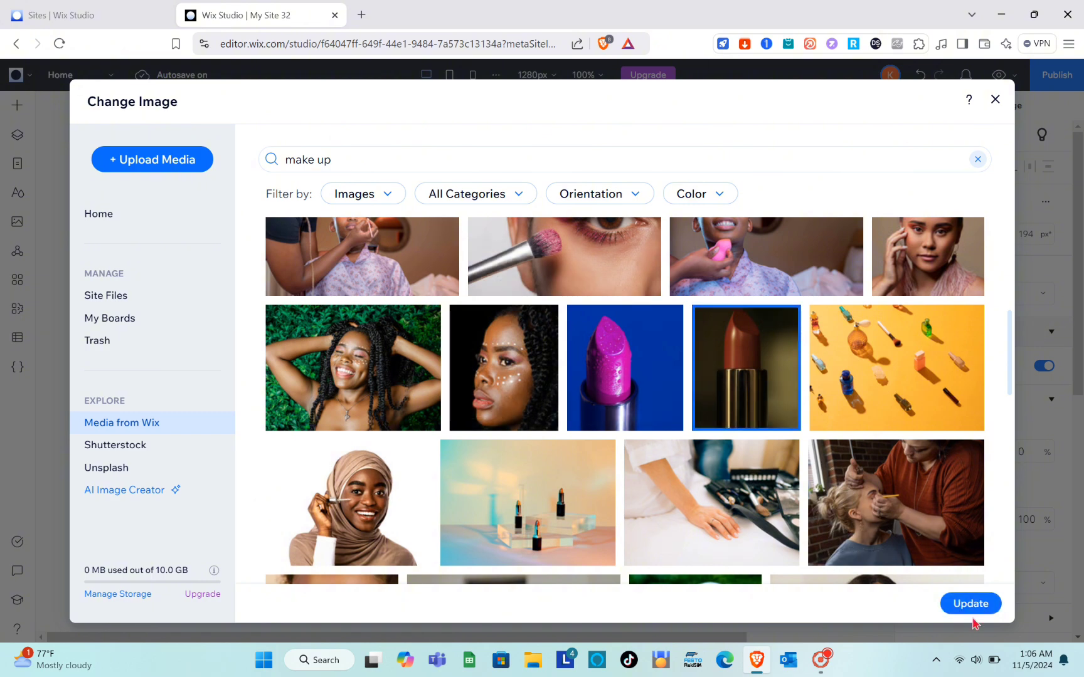
click(977, 605)
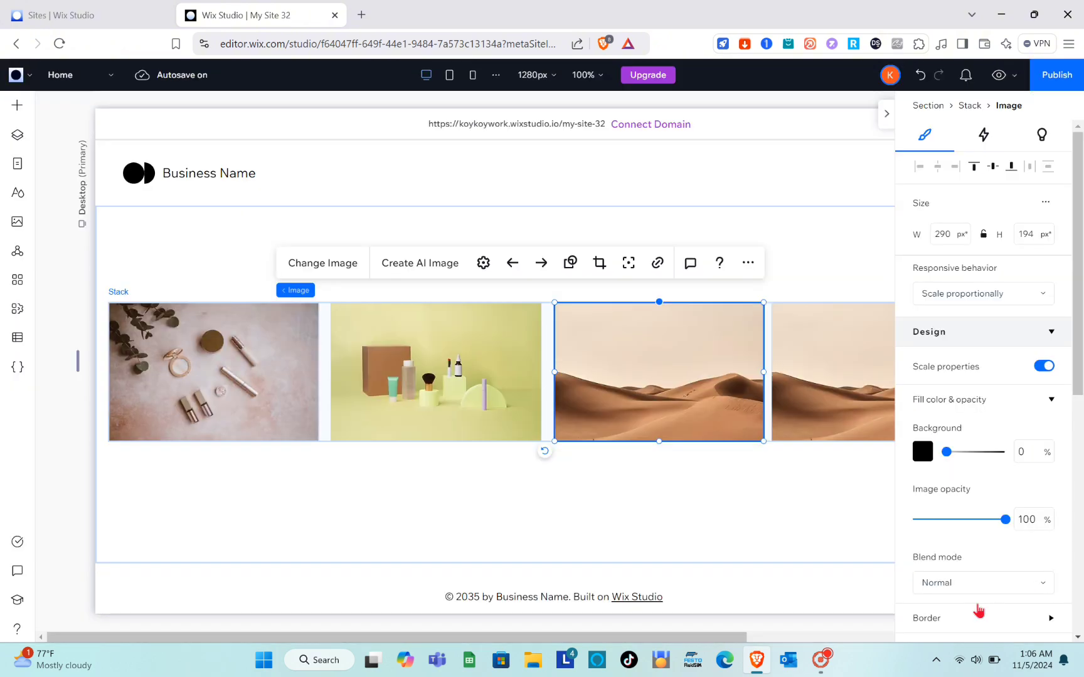
Replace the fourth image in the stack with the Organic Lipsticks photo from Media from Wix
click(824, 369)
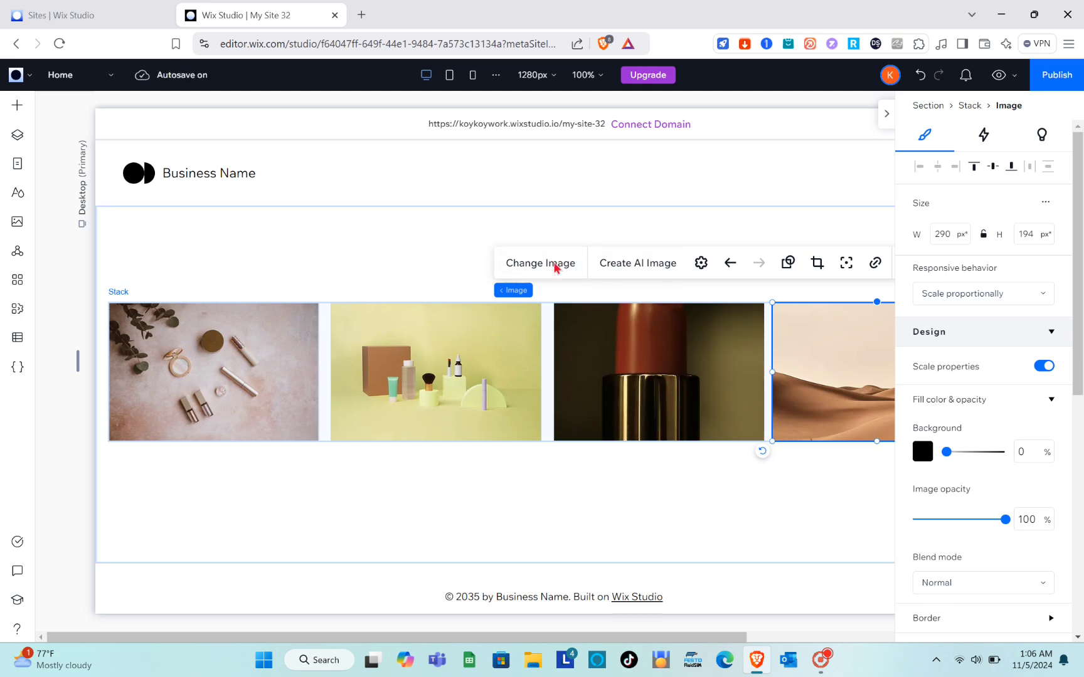
click(555, 267)
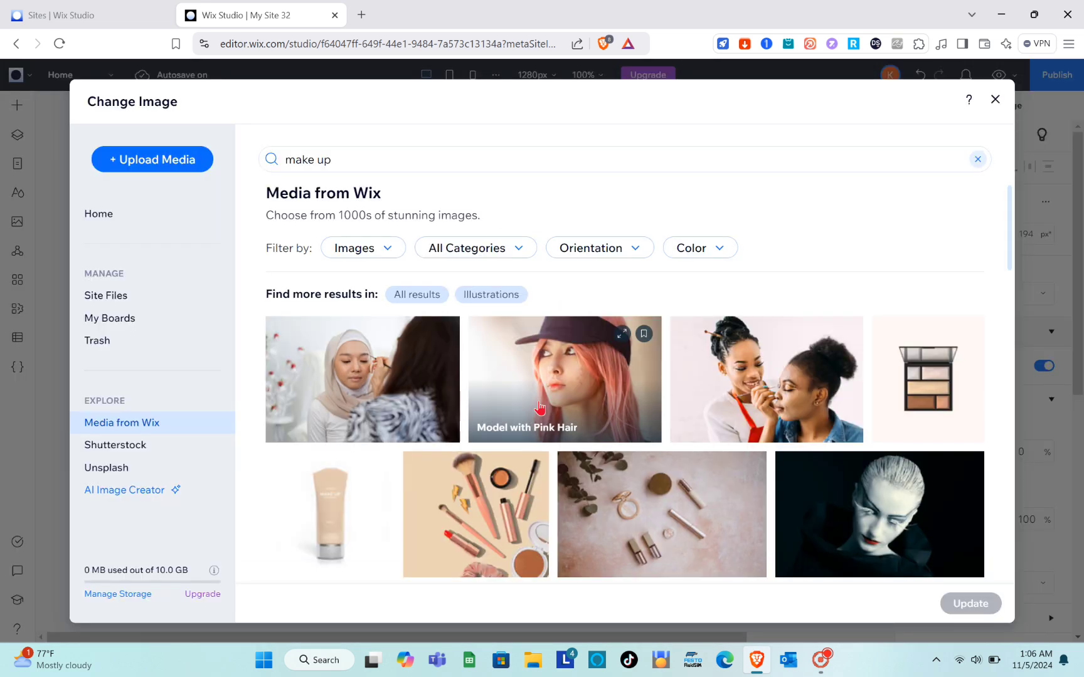
scroll(539, 408, down, 5)
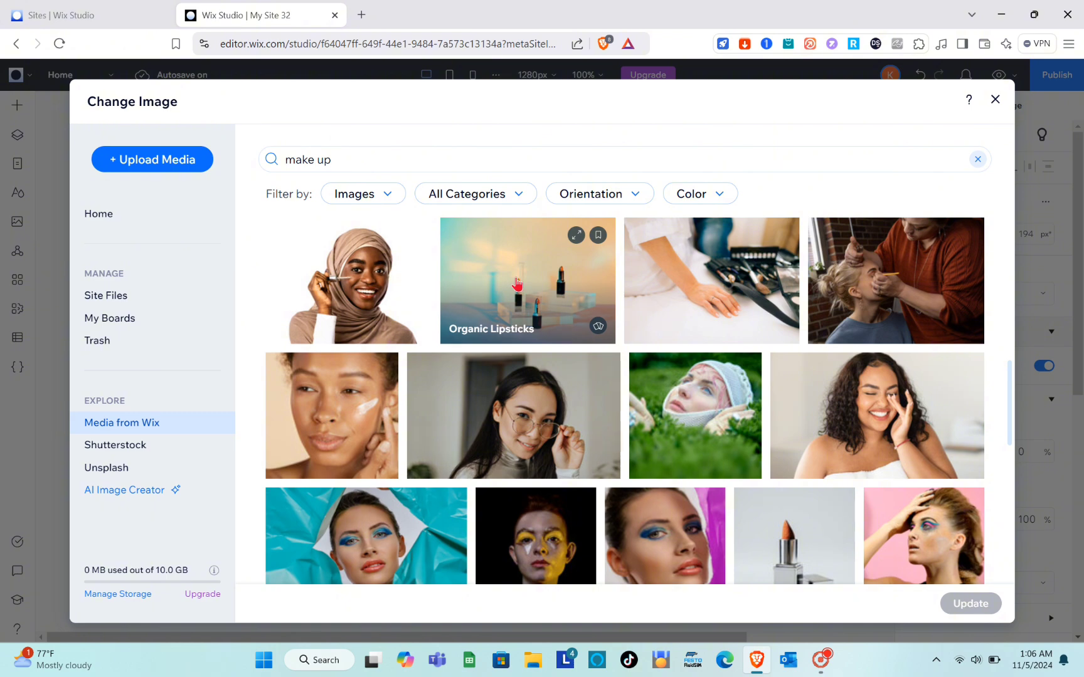
click(516, 284)
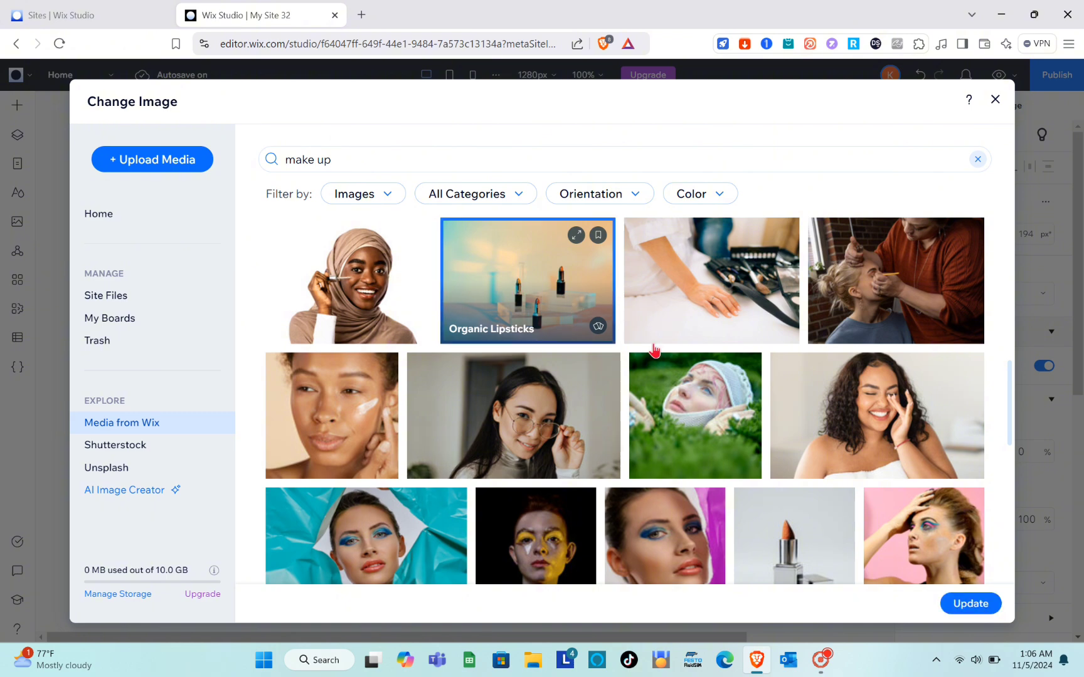
click(962, 606)
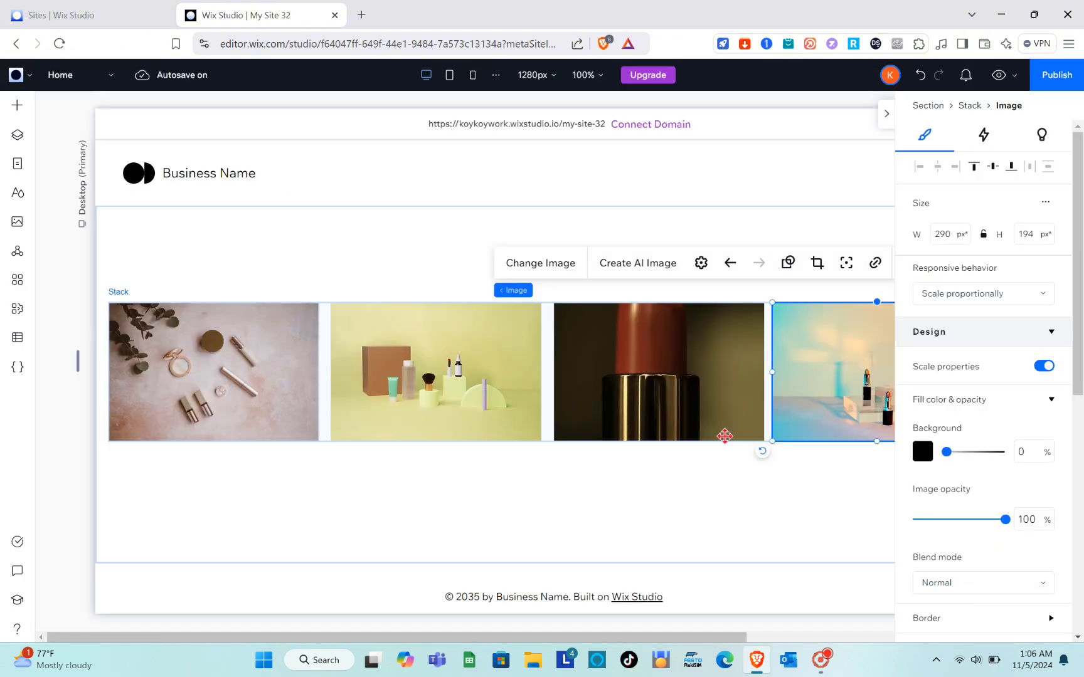
Select the whole image stack and add a Cross loop animation to it
click(774, 515)
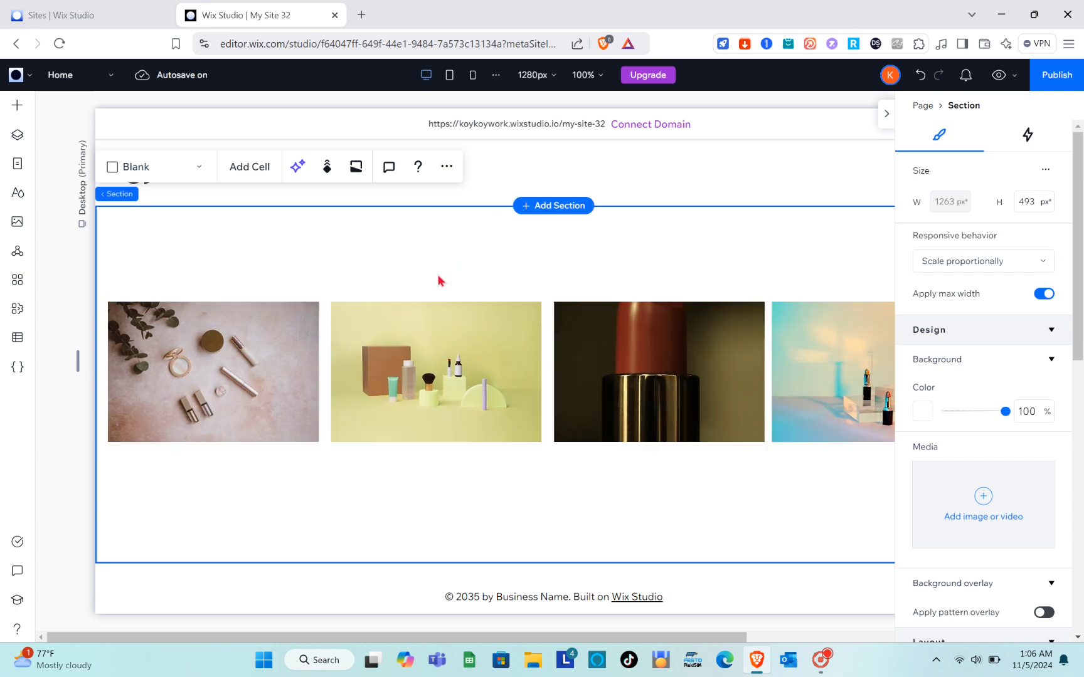
click(336, 331)
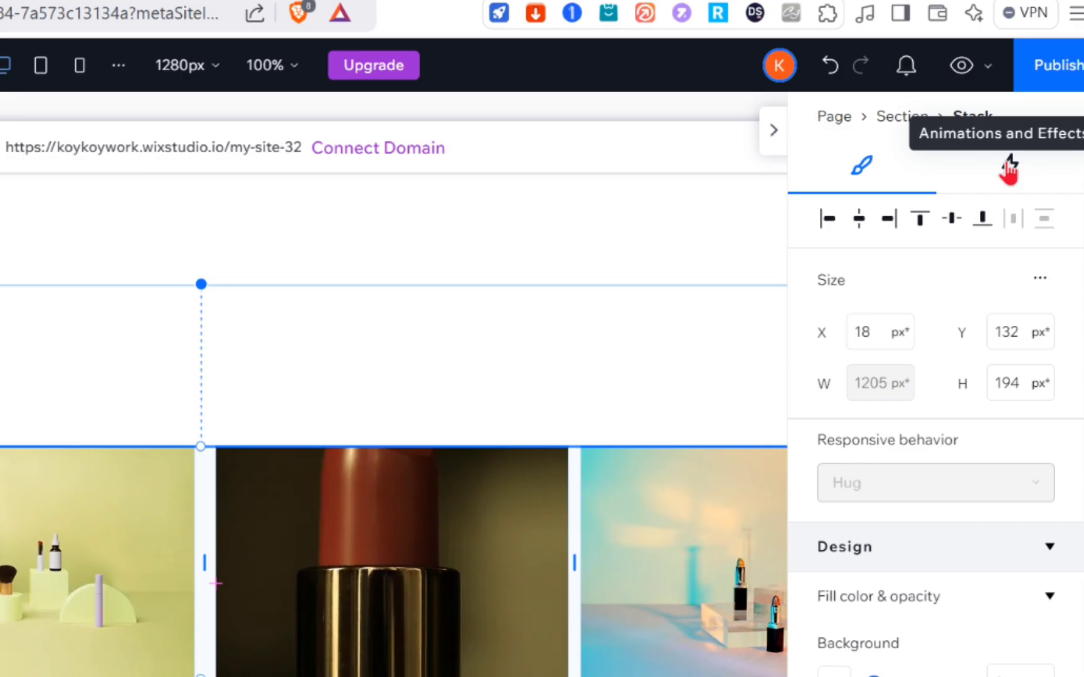
click(1008, 167)
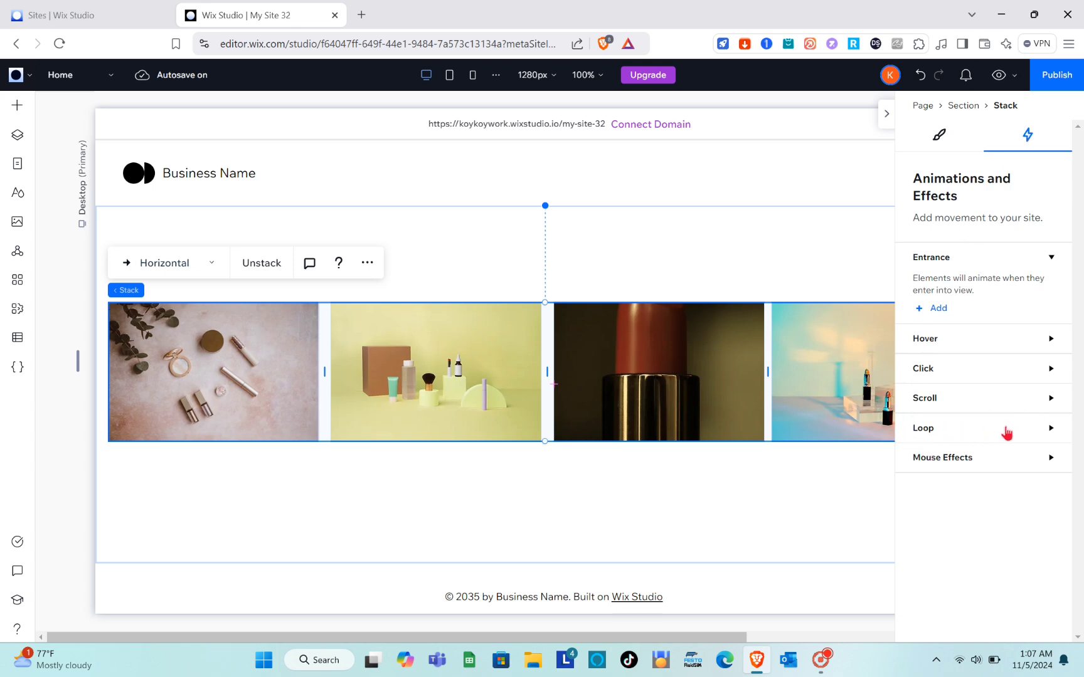
click(1049, 429)
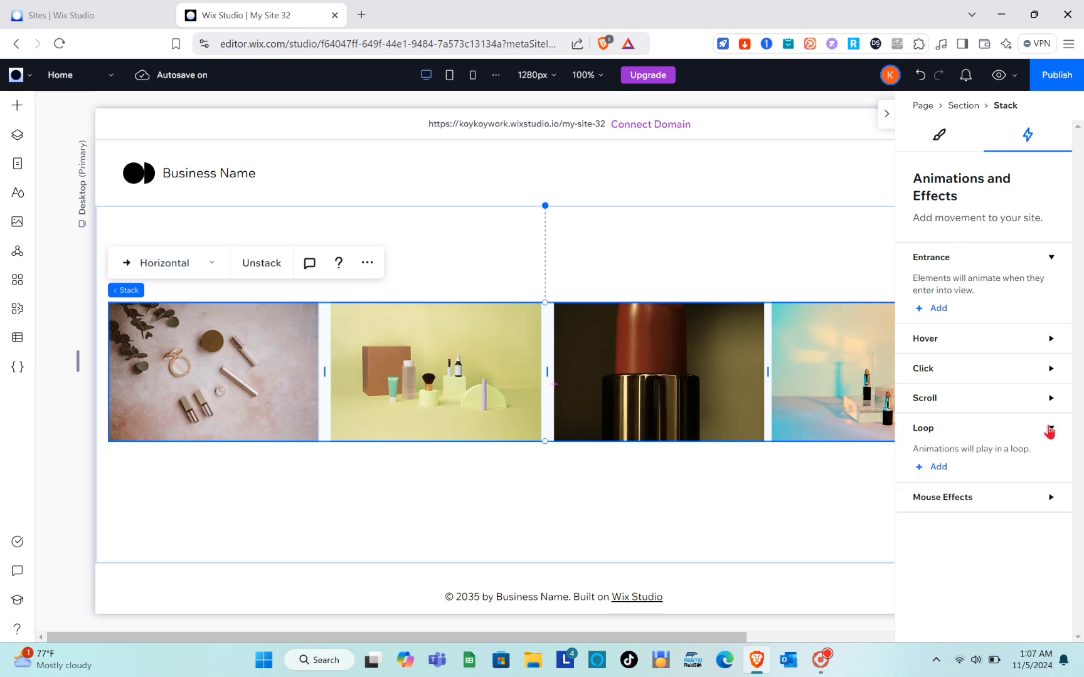
click(930, 467)
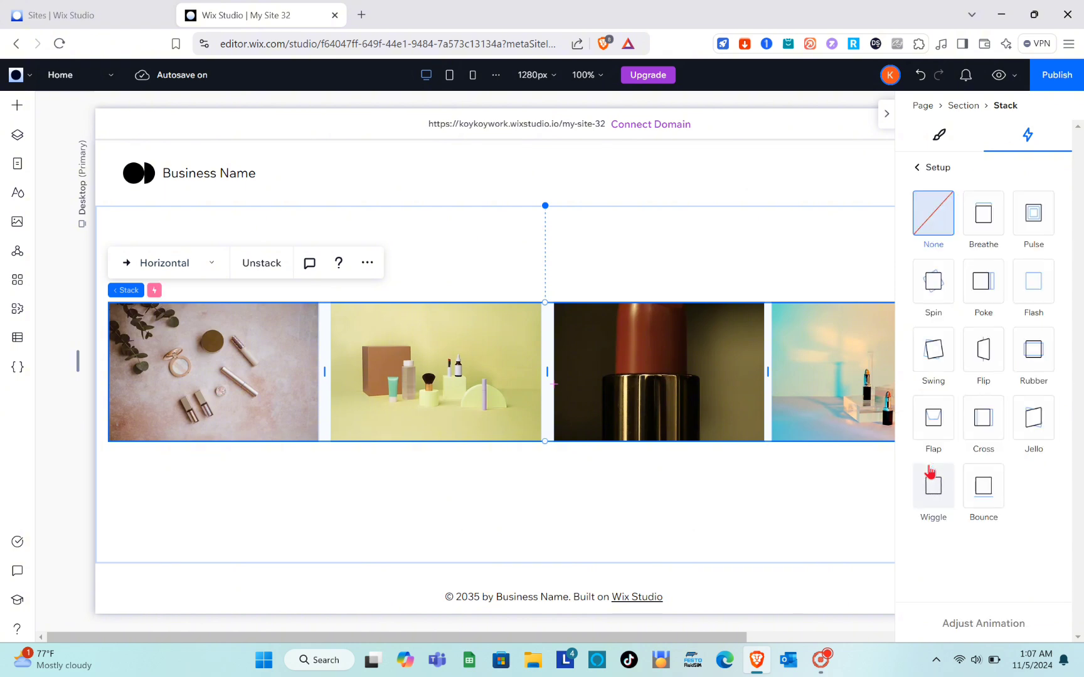
click(985, 427)
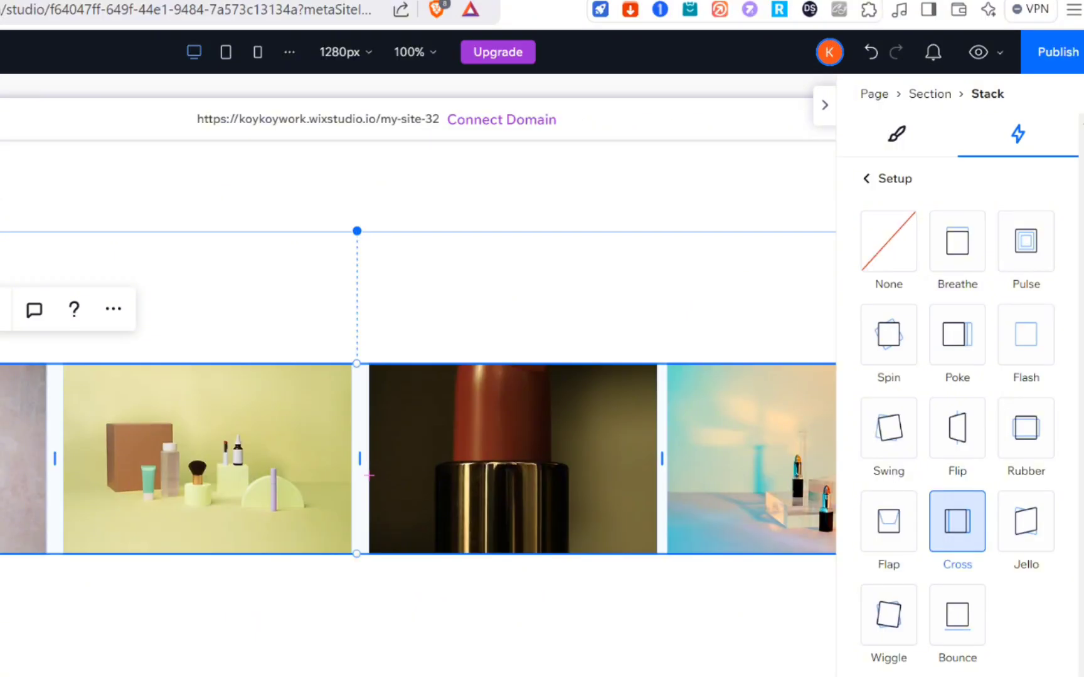
Adjust the Cross animation to run From right with a duration of 8 s, and preview it
click(970, 625)
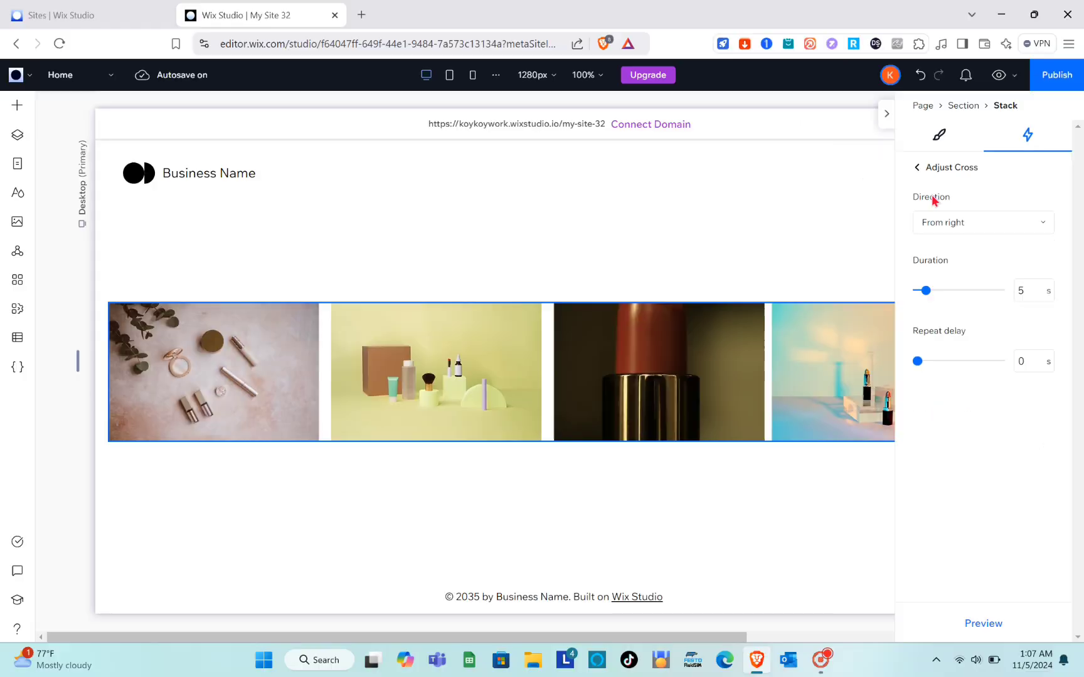
click(945, 256)
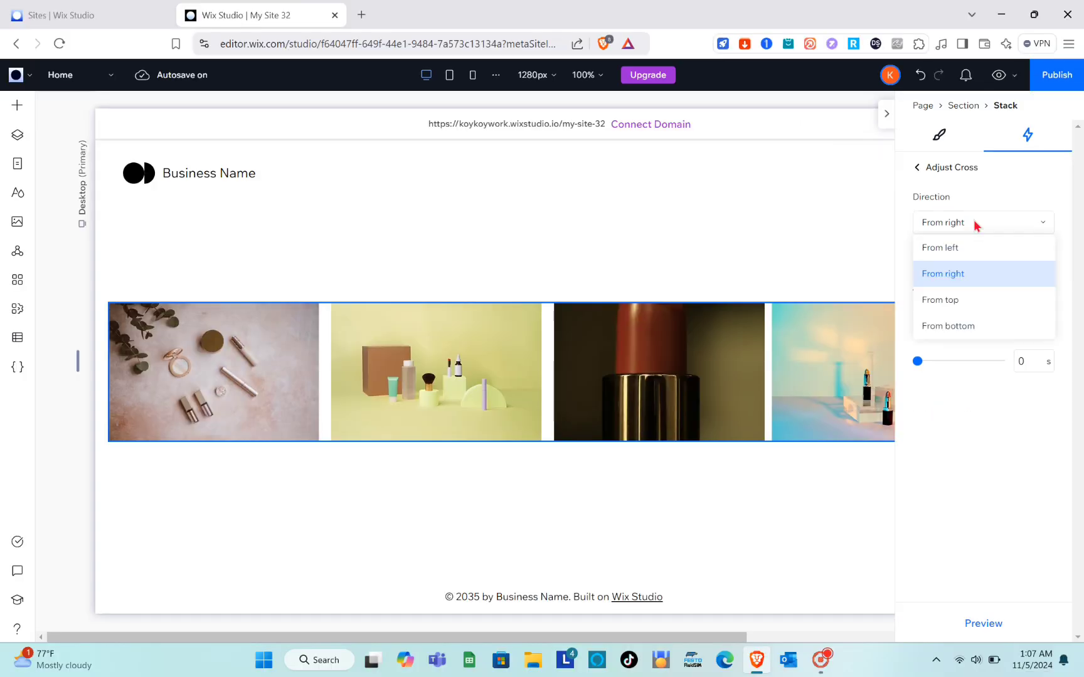
click(969, 288)
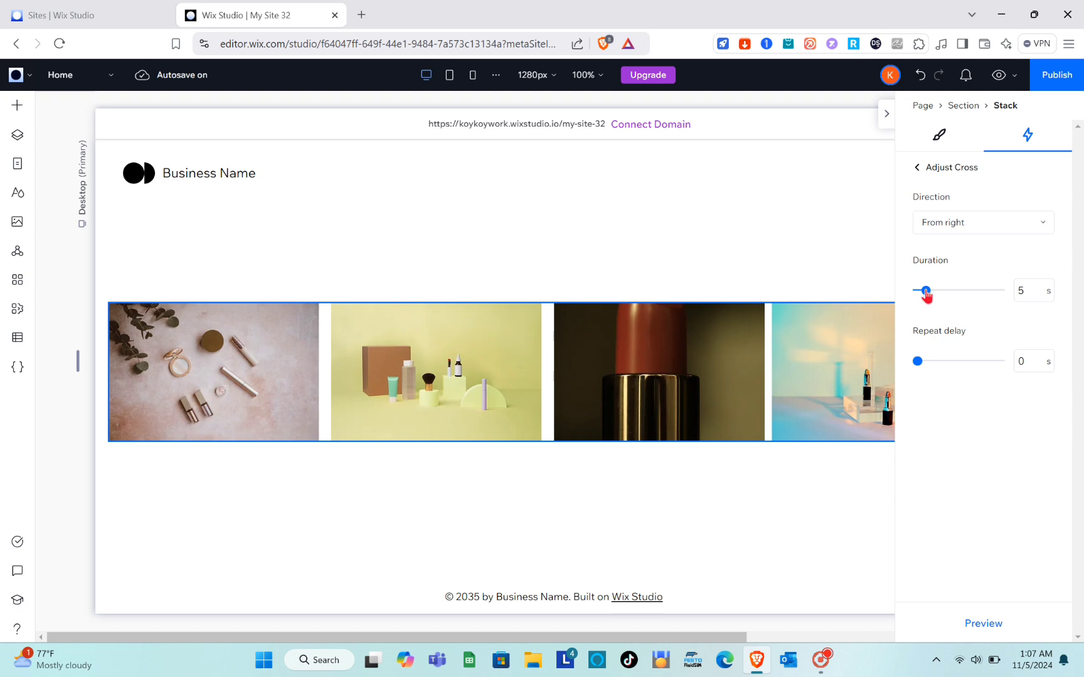
drag(930, 296, 930, 297)
click(1026, 288)
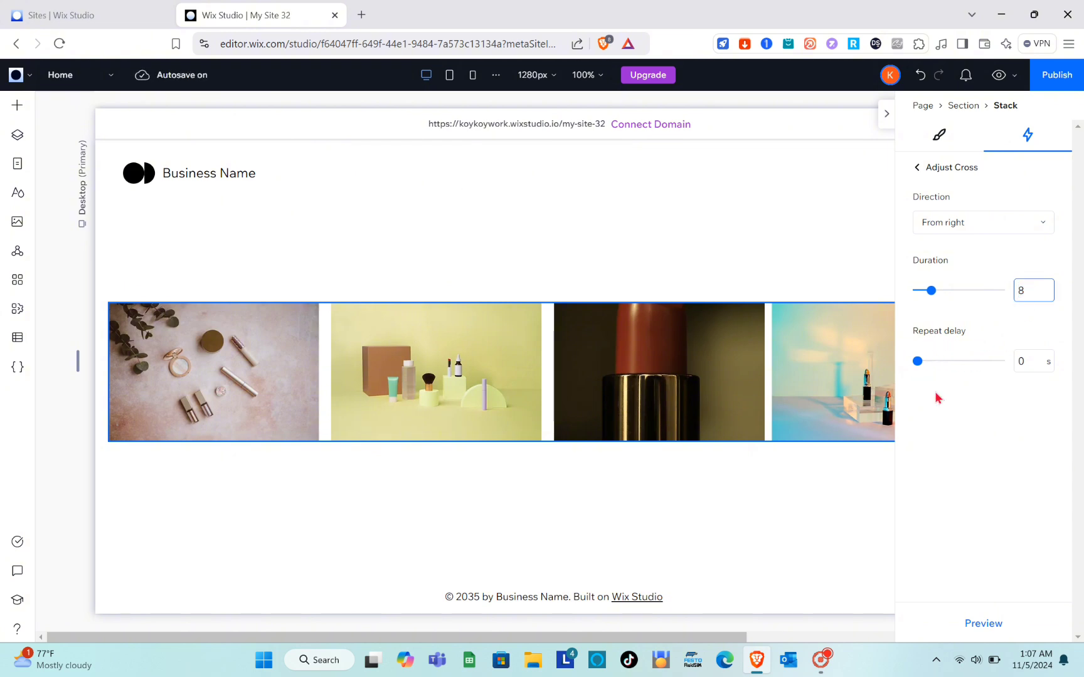
click(938, 416)
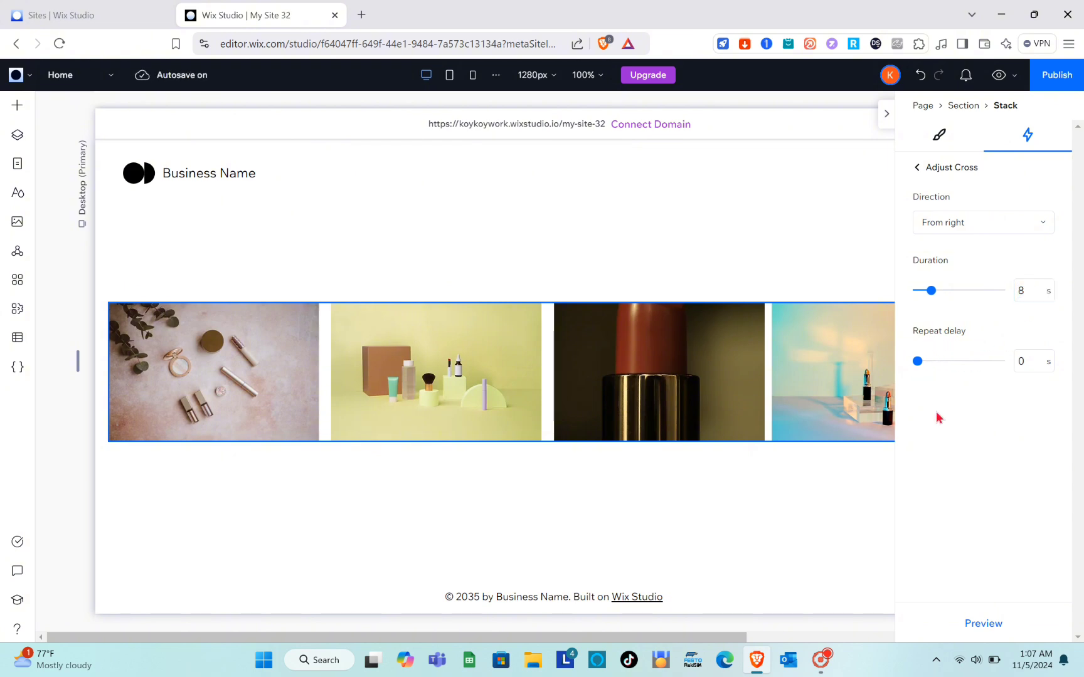
click(983, 624)
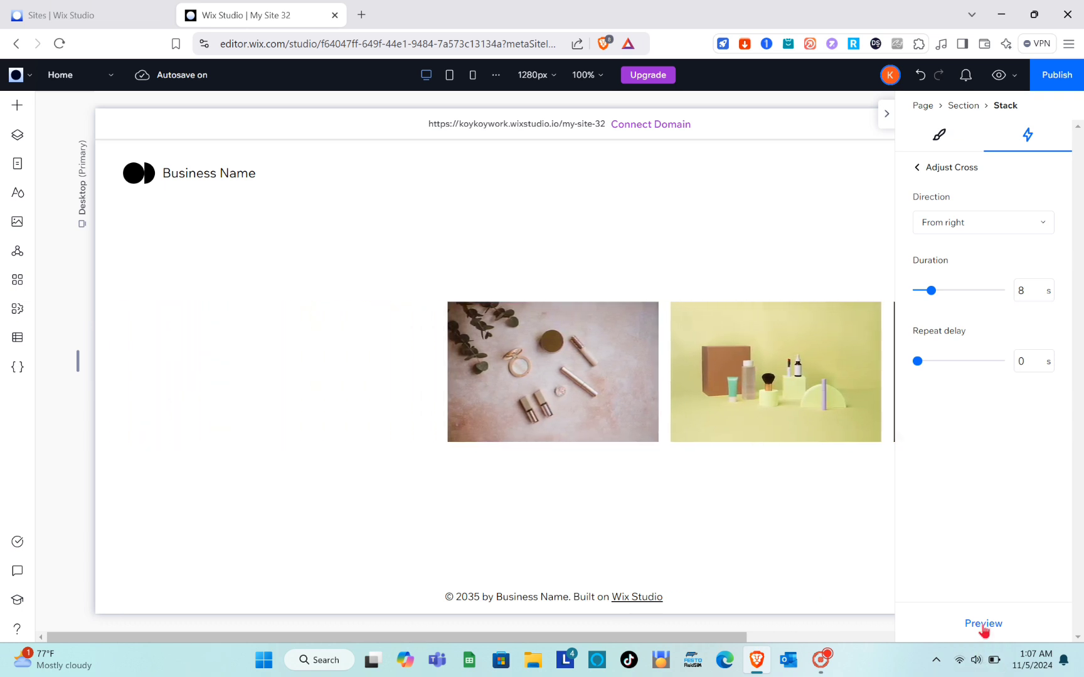
click(917, 168)
click(886, 113)
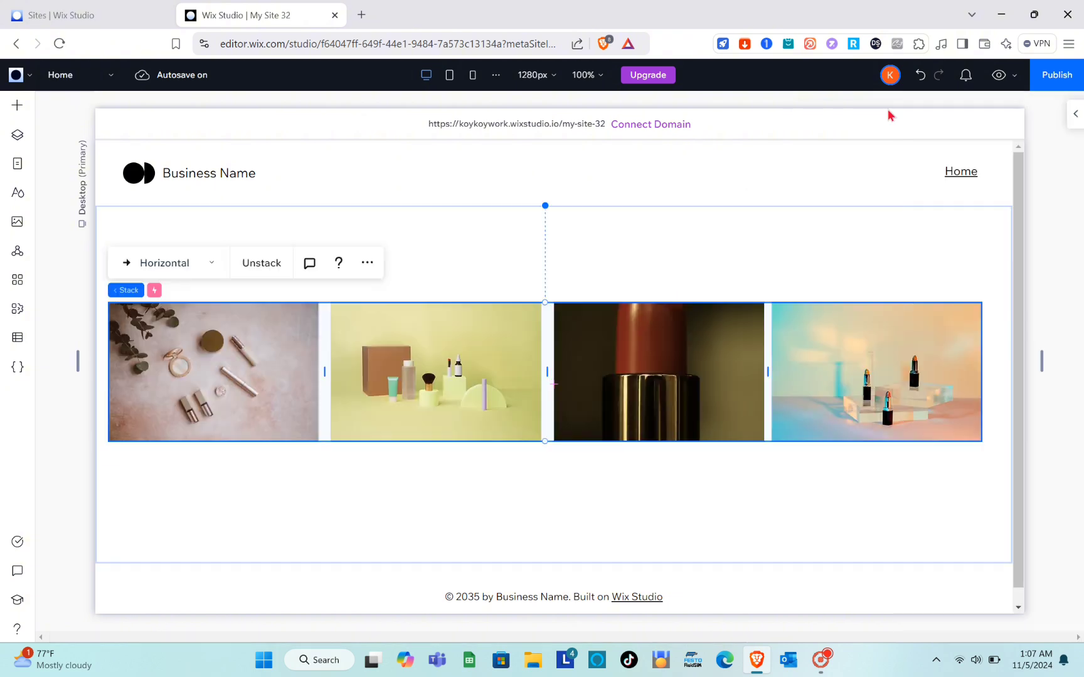
Try to extend the row with a duplicate of the Organic Lipsticks image, and undo it
click(853, 353)
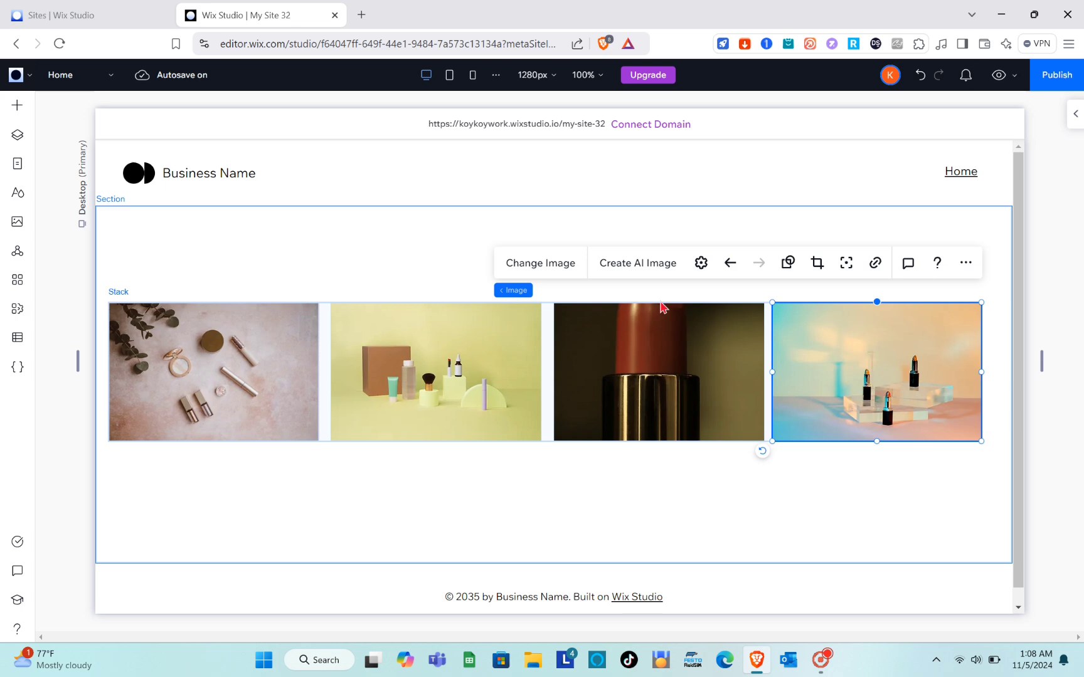
key(Escape)
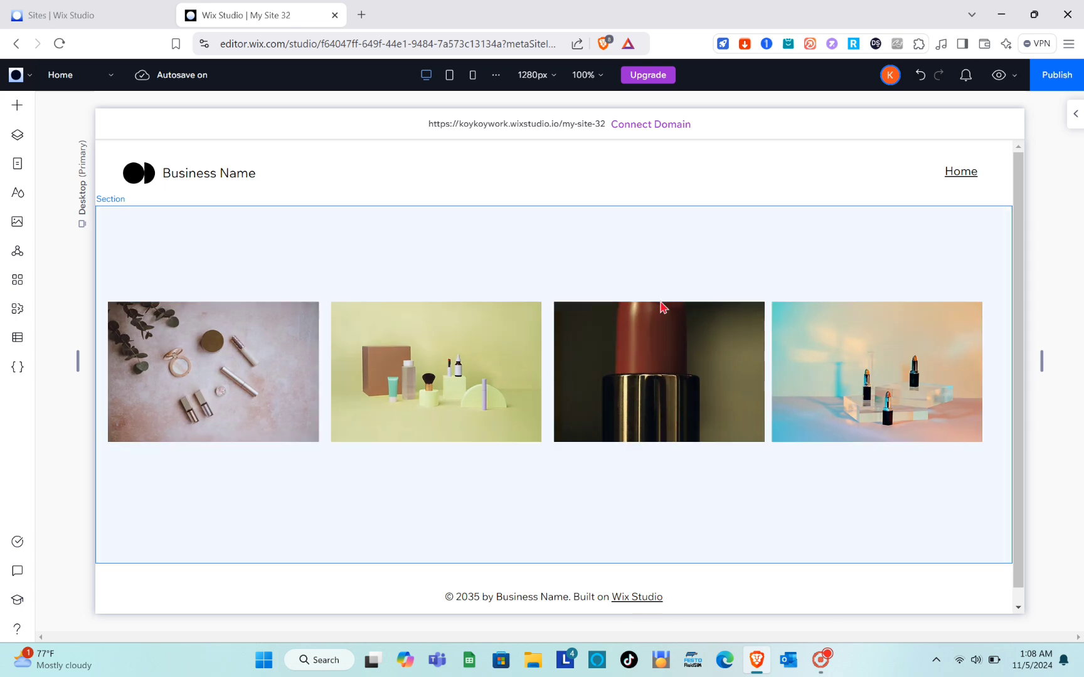
click(753, 389)
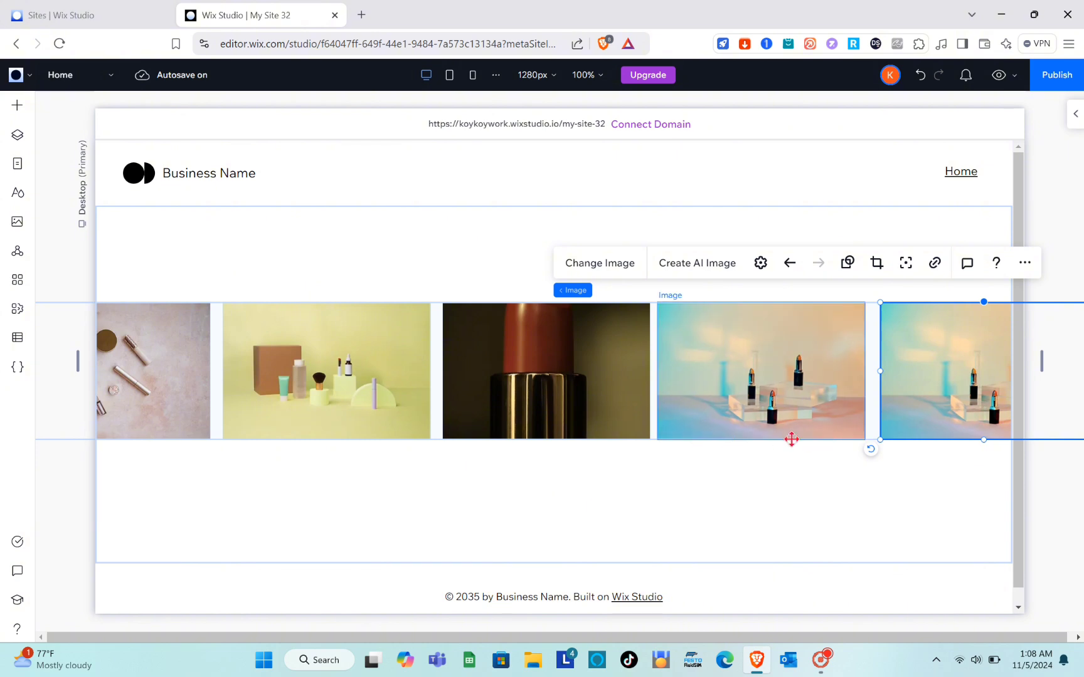
scroll(710, 453, right, 1)
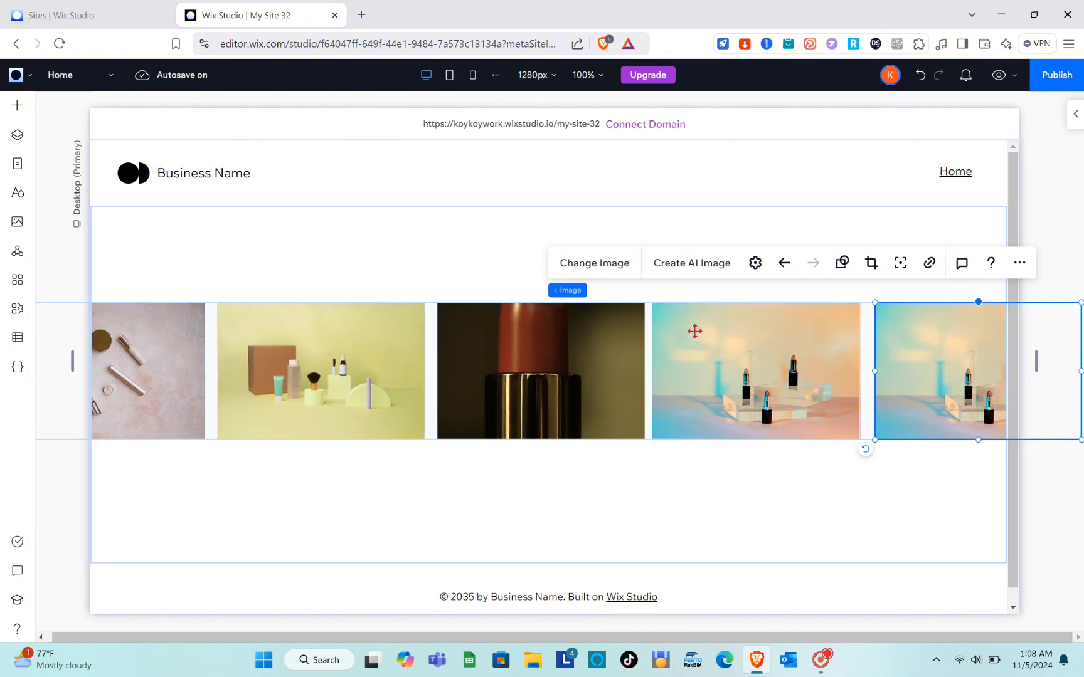
click(925, 81)
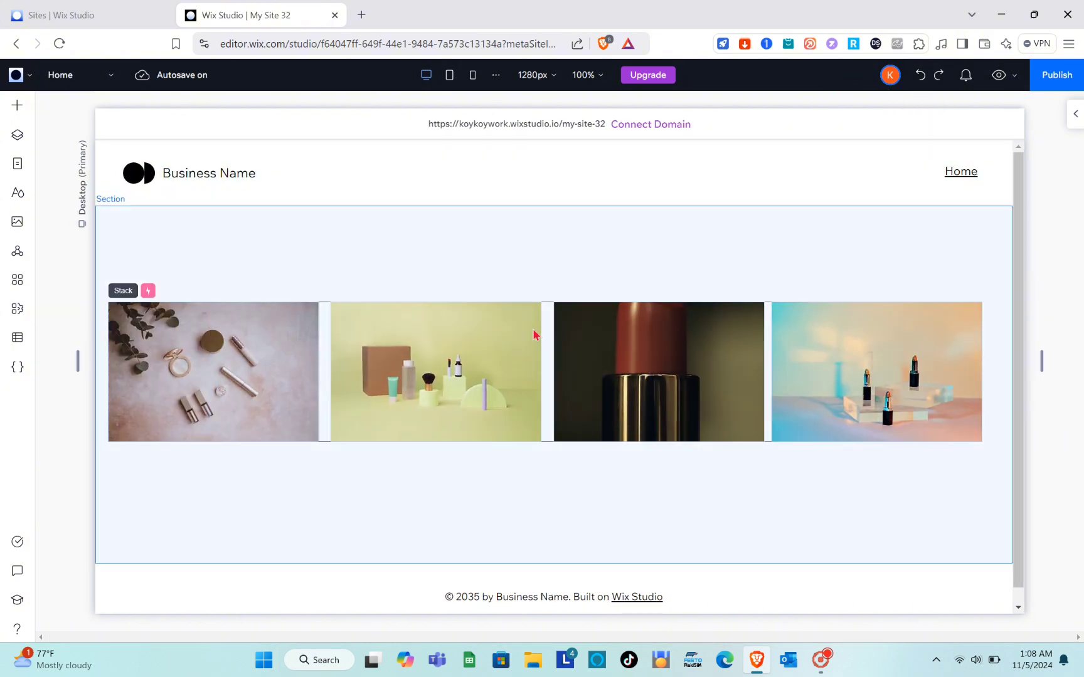
Duplicate the animated image stack and try to line the copy up beside the original in one row
click(223, 292)
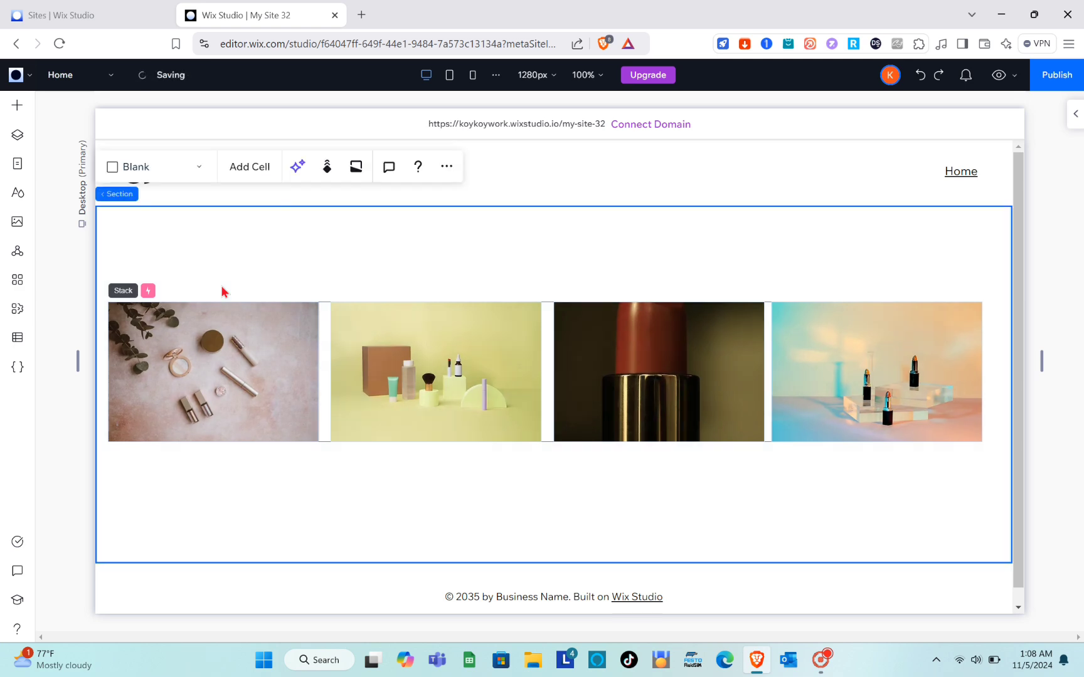
click(237, 307)
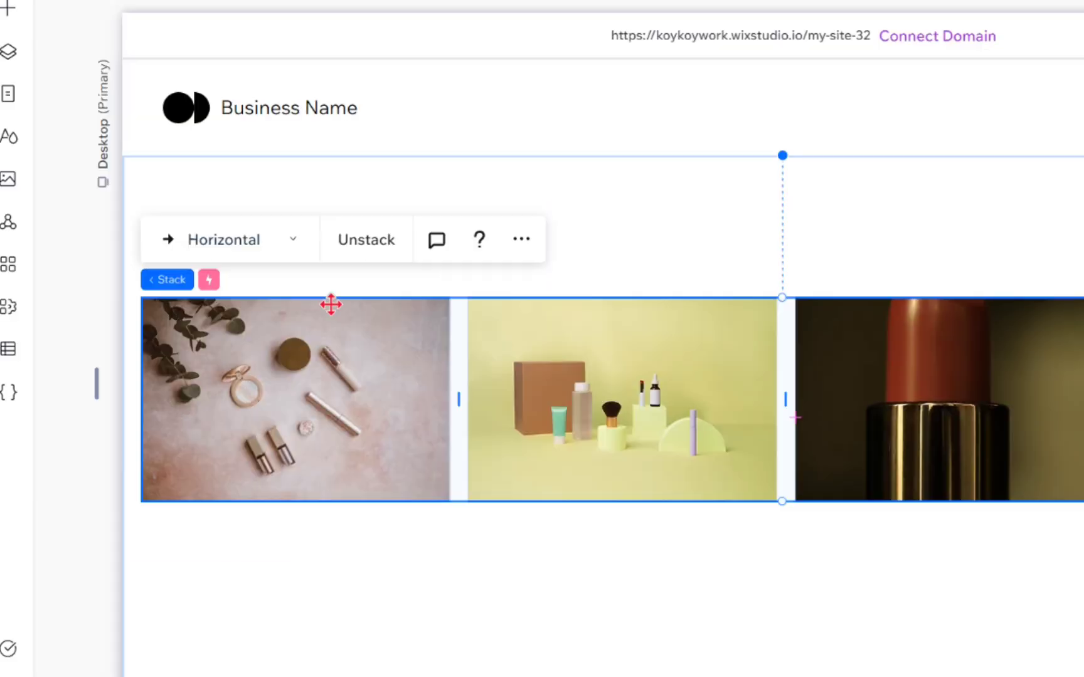
key(Escape)
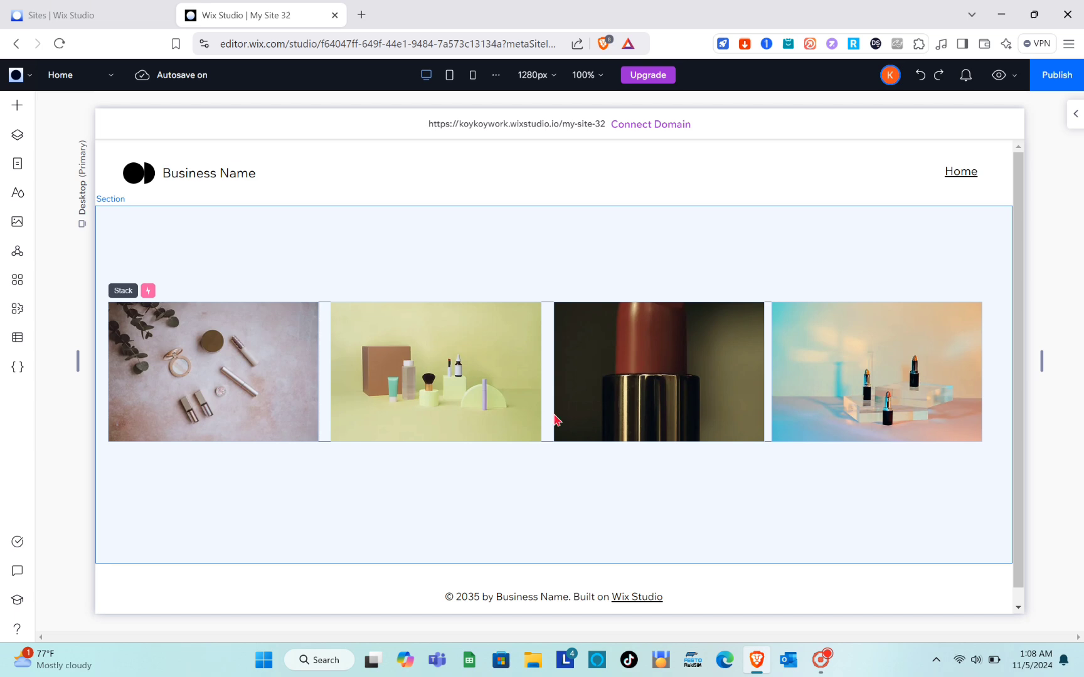
click(261, 382)
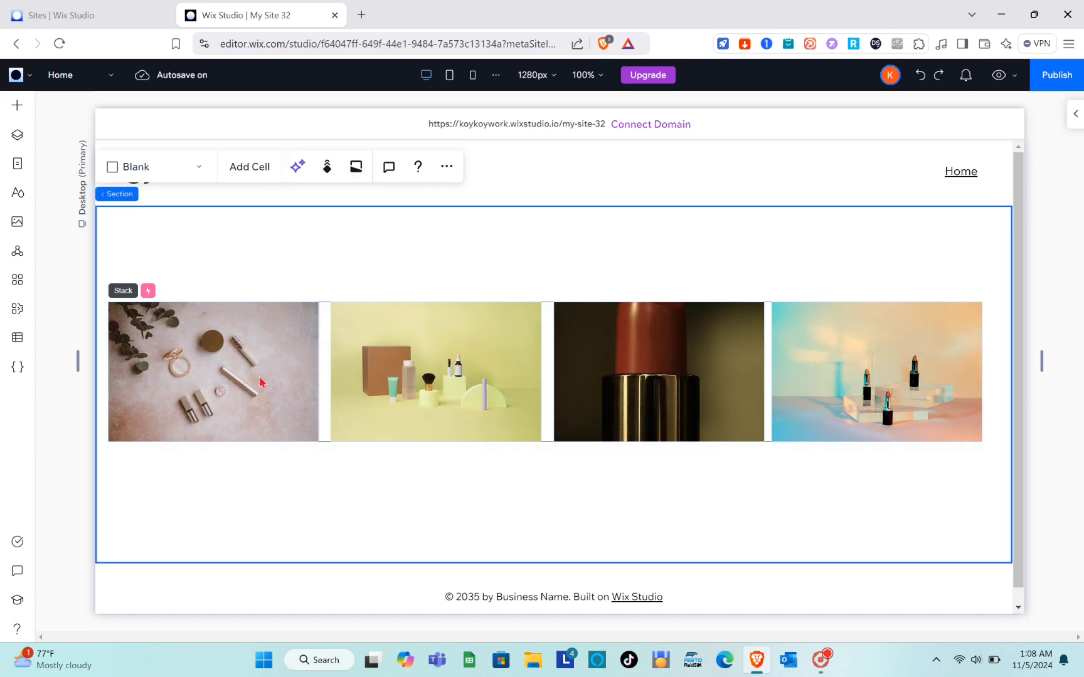
click(230, 335)
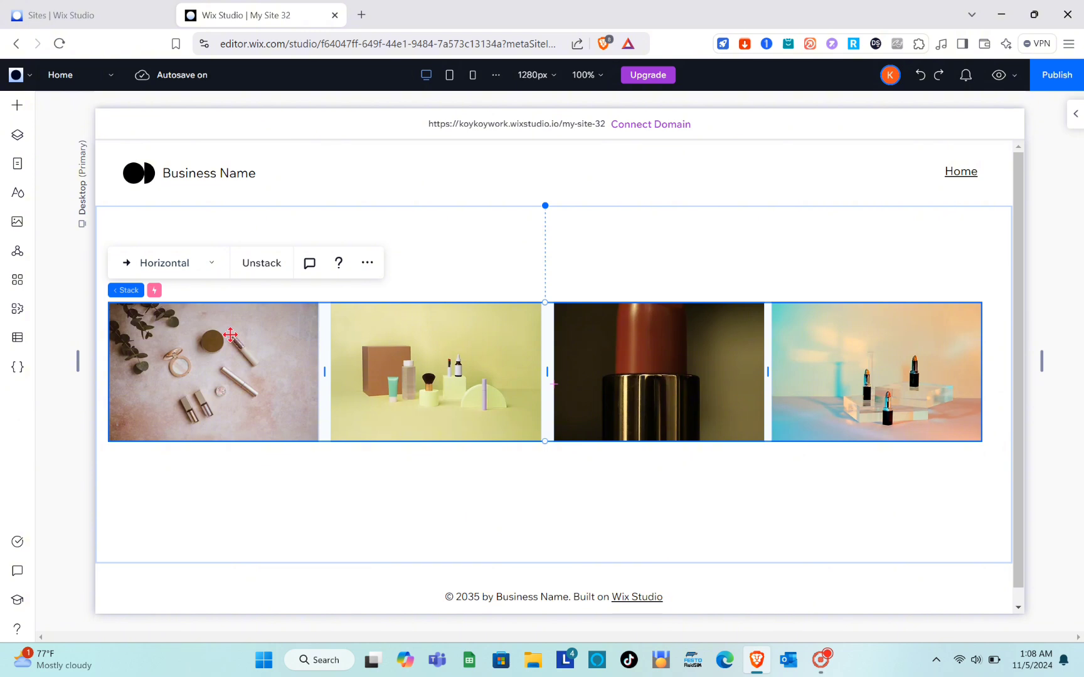
drag(230, 335, 470, 358)
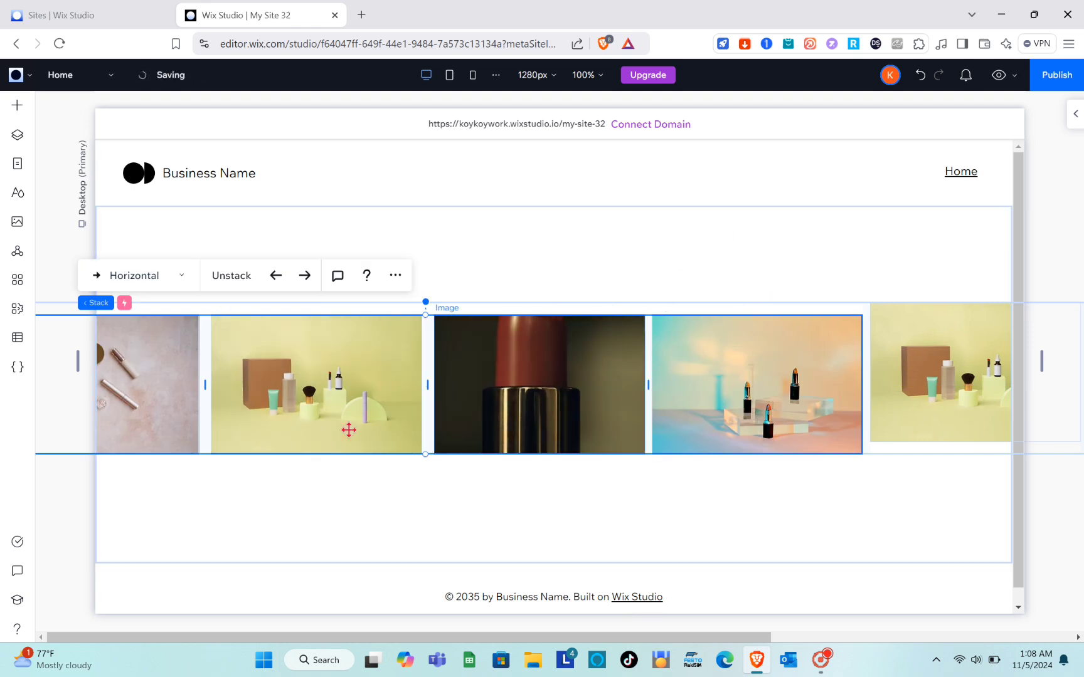
drag(326, 413, 561, 400)
drag(728, 400, 624, 401)
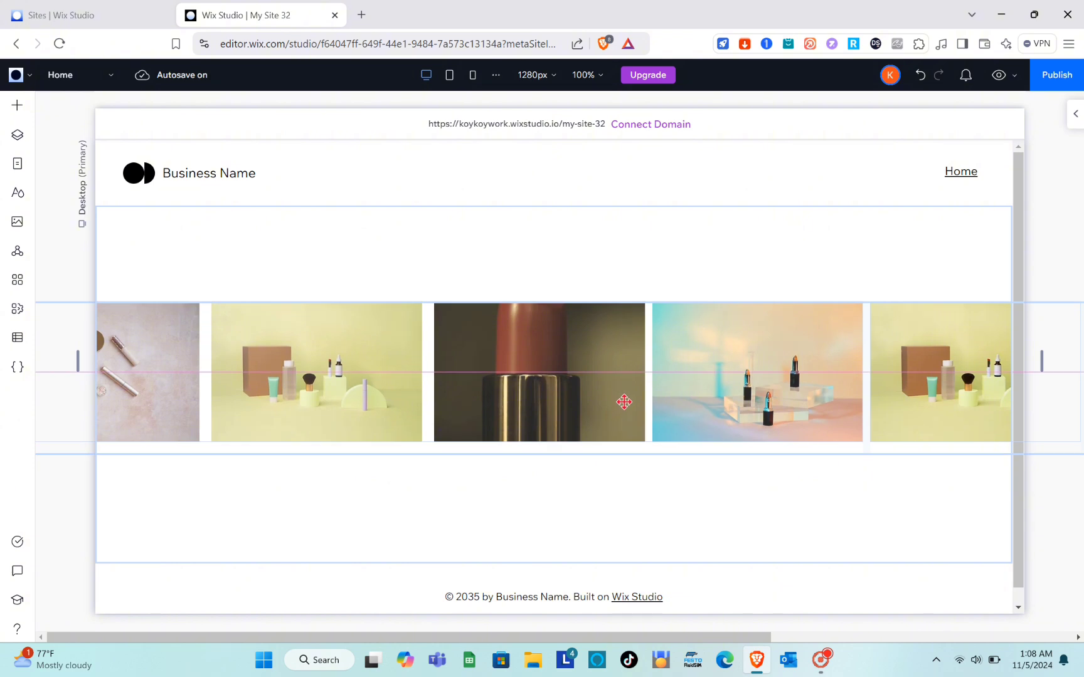
drag(740, 421, 742, 418)
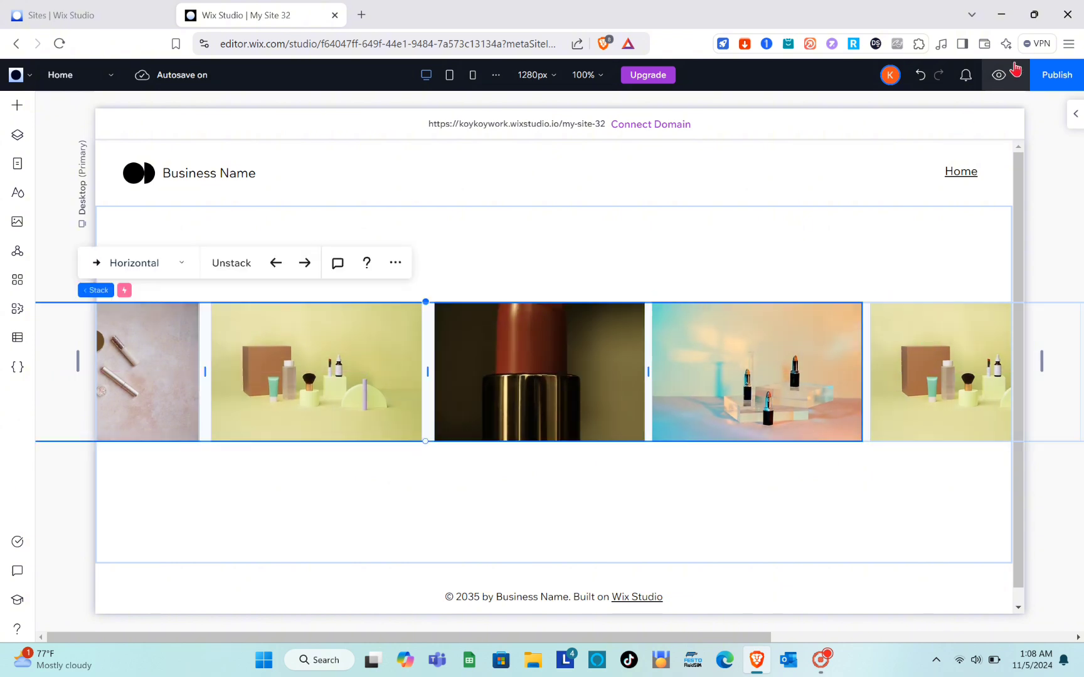
Preview the site to check the looping image row, and return to editing
click(1004, 75)
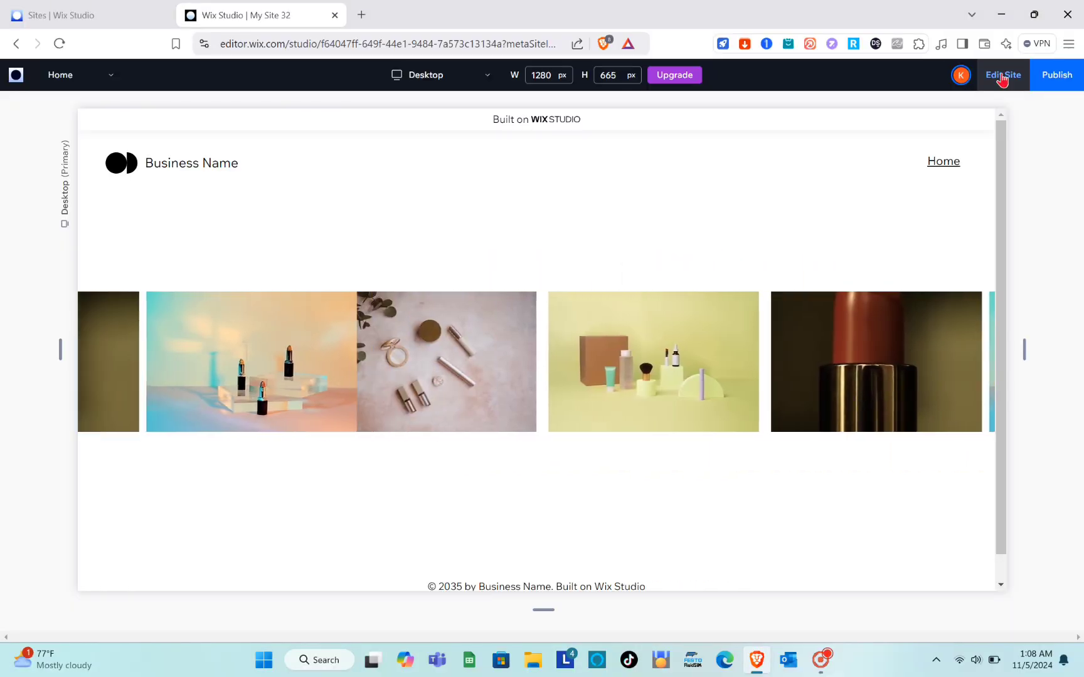
click(1002, 76)
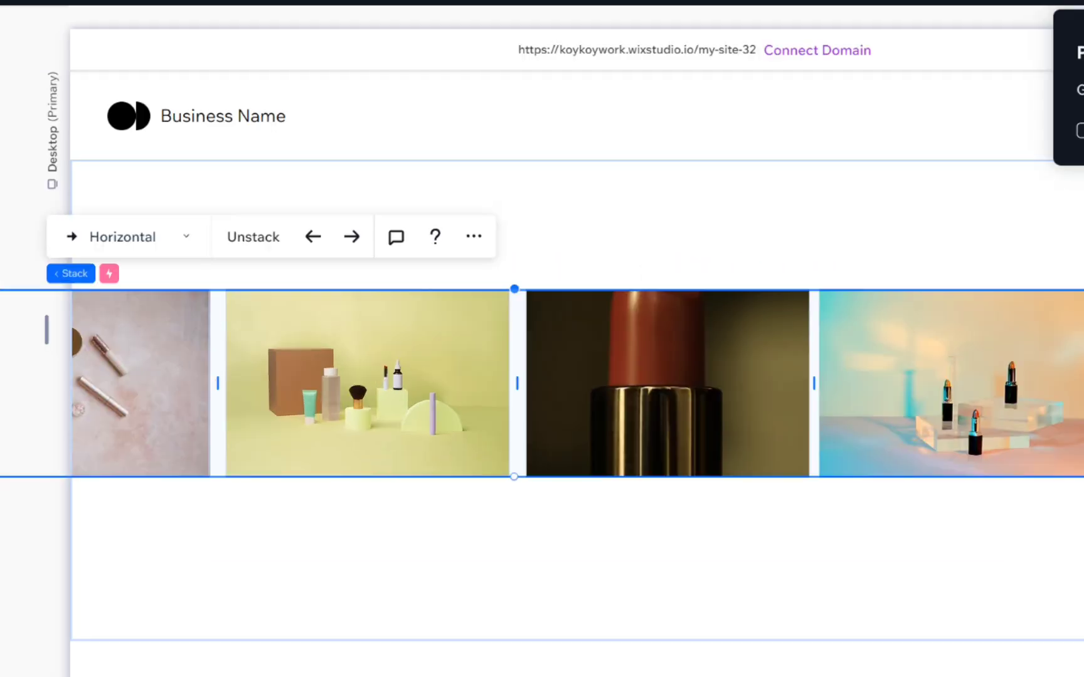
click(1056, 111)
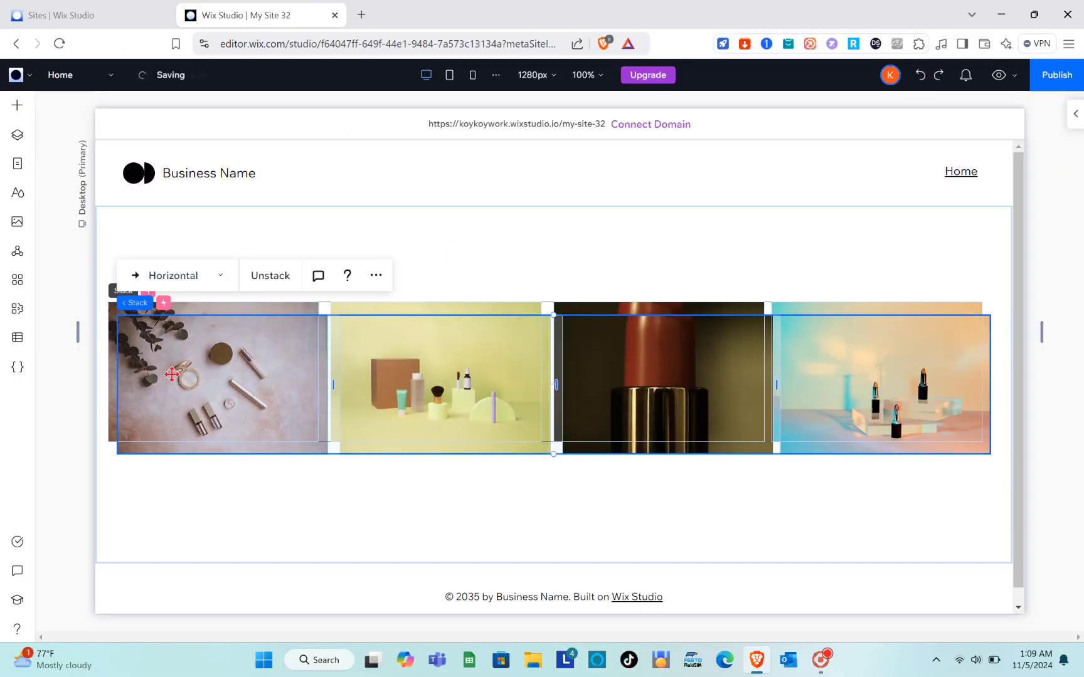
Place the duplicate stack right after the original's last image, level with the row, and preview the animation
drag(171, 375, 1003, 370)
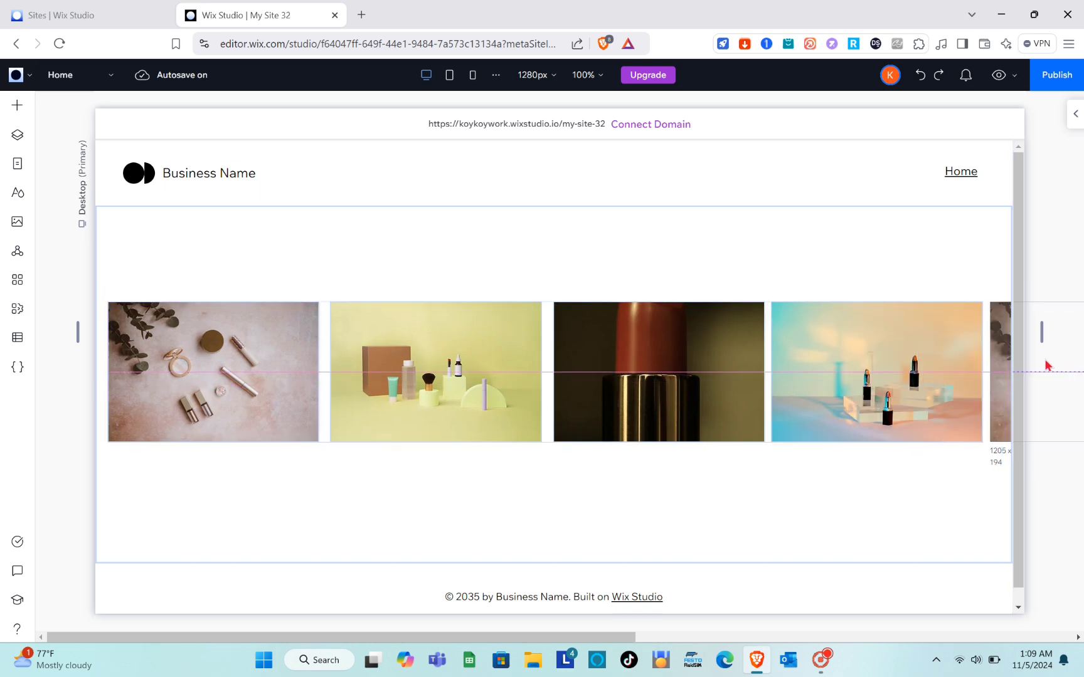
click(999, 78)
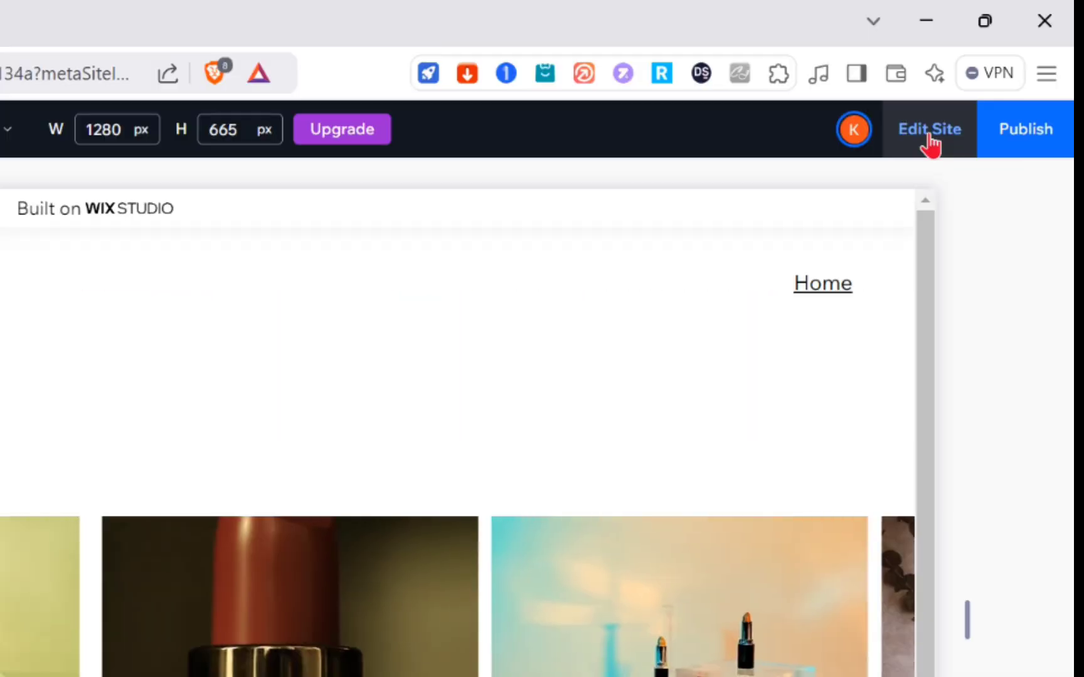
click(1004, 82)
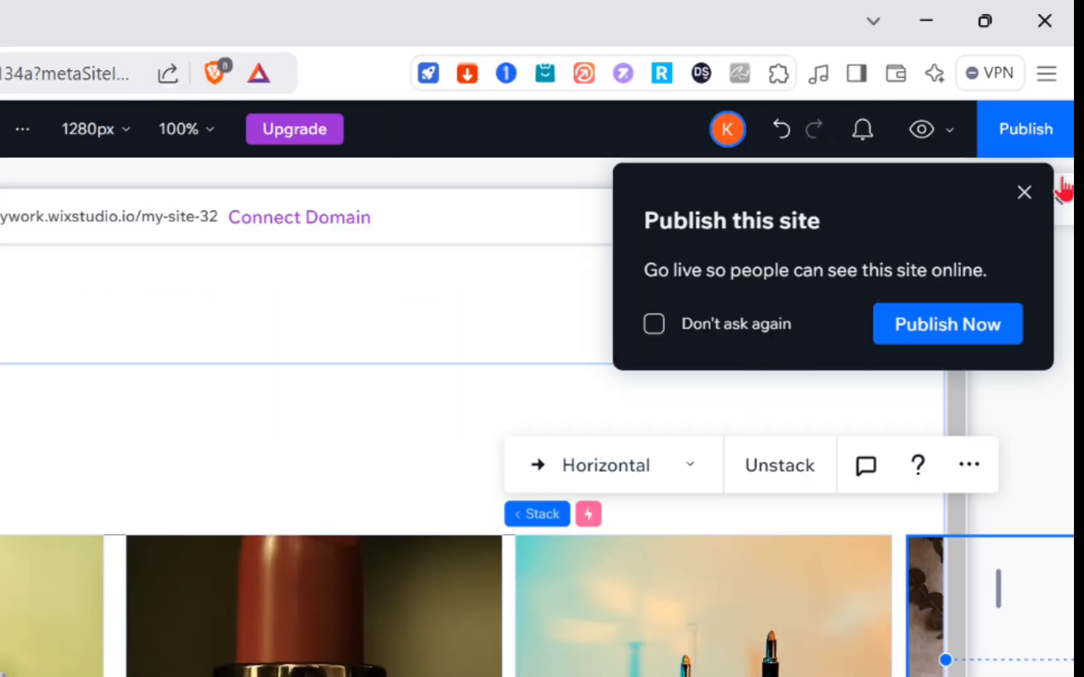
click(1027, 192)
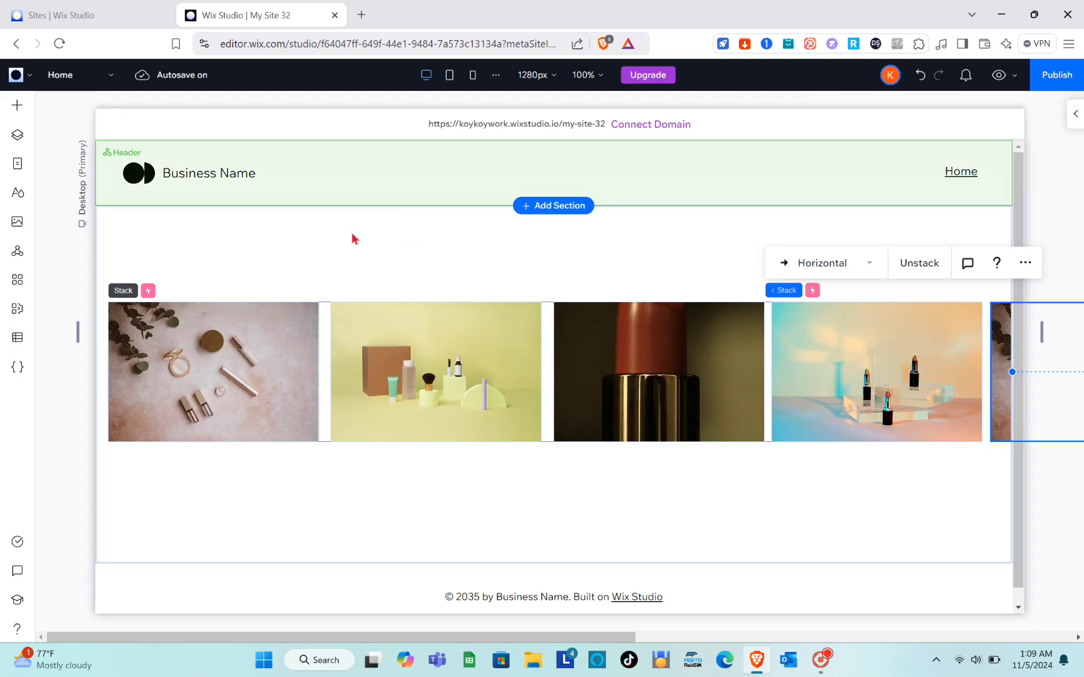
Add a Heading 2 text element and place it above the first image, aligned with the row's start
click(17, 106)
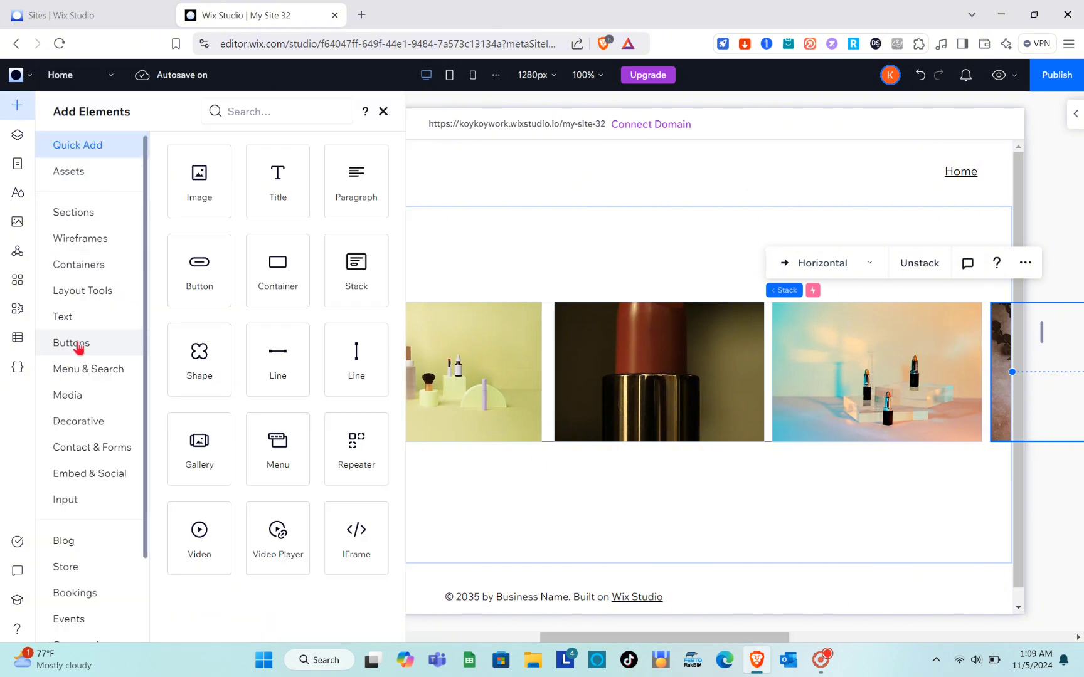
click(83, 317)
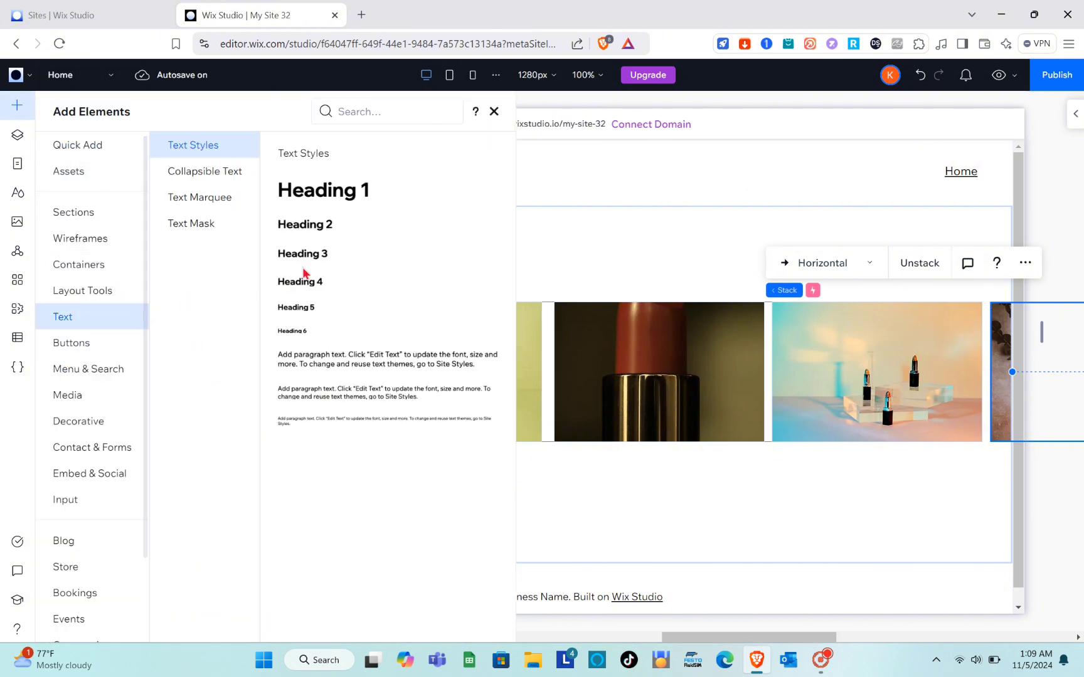
click(317, 236)
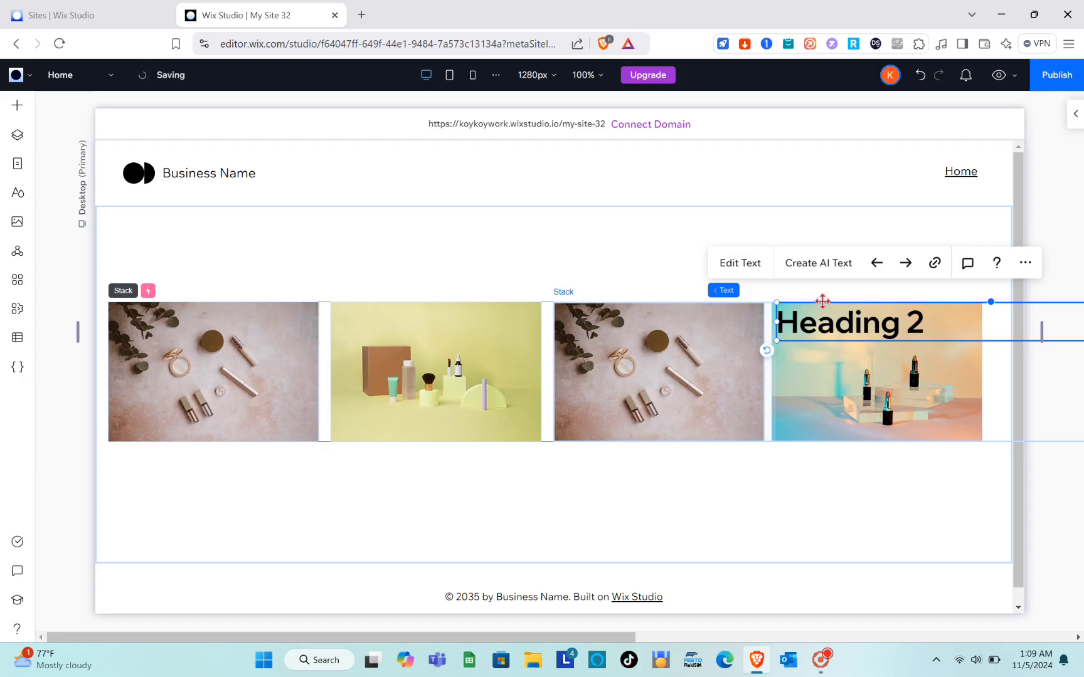
drag(822, 301, 254, 244)
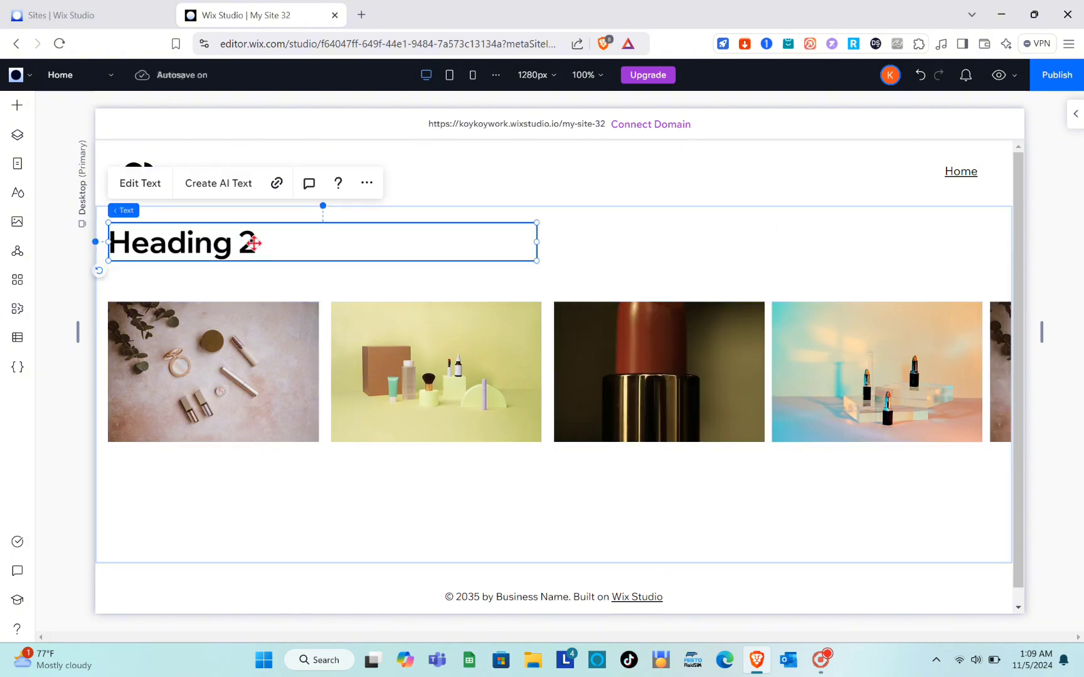
Replace the heading's placeholder text with "Morning Glow"
double_click(254, 243)
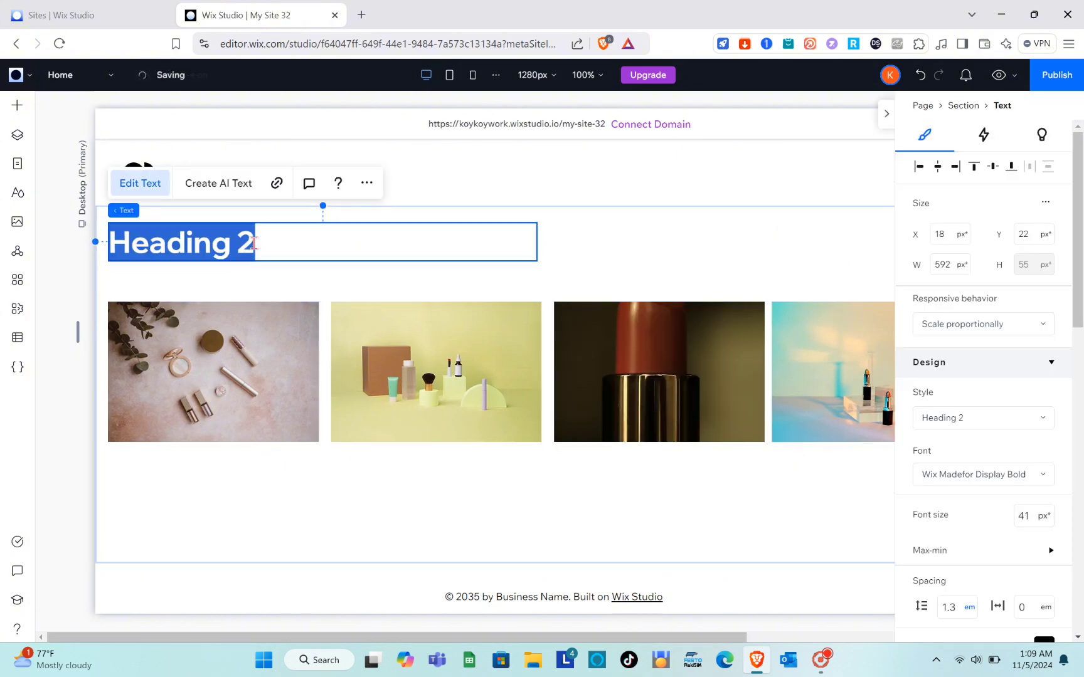
text(Morning )
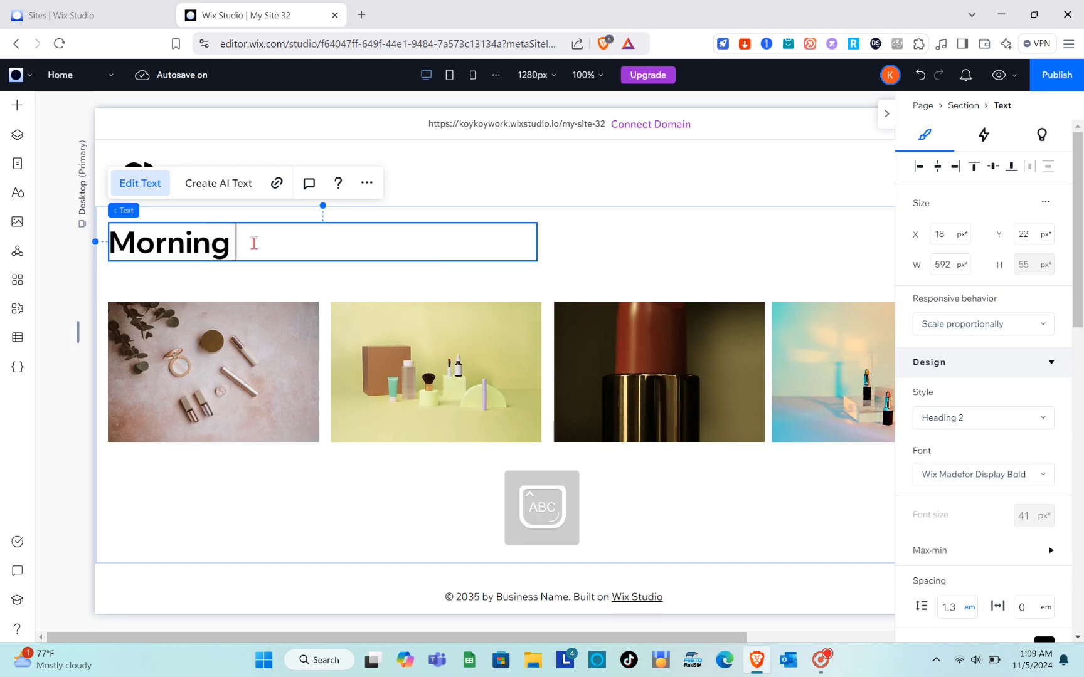
text(Glow)
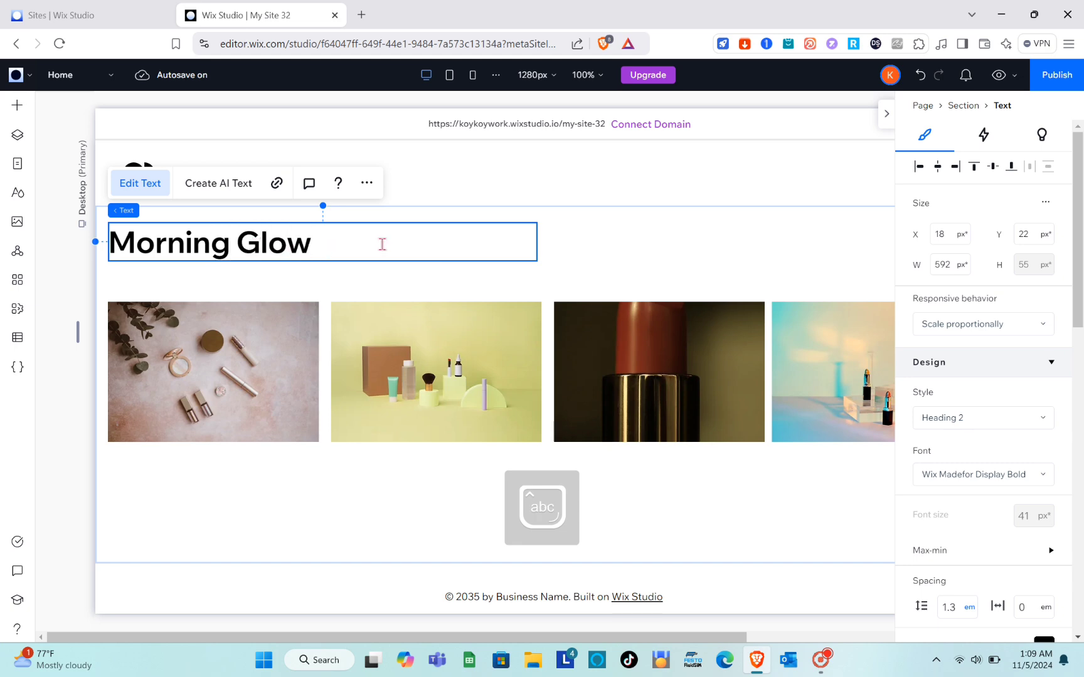
click(556, 241)
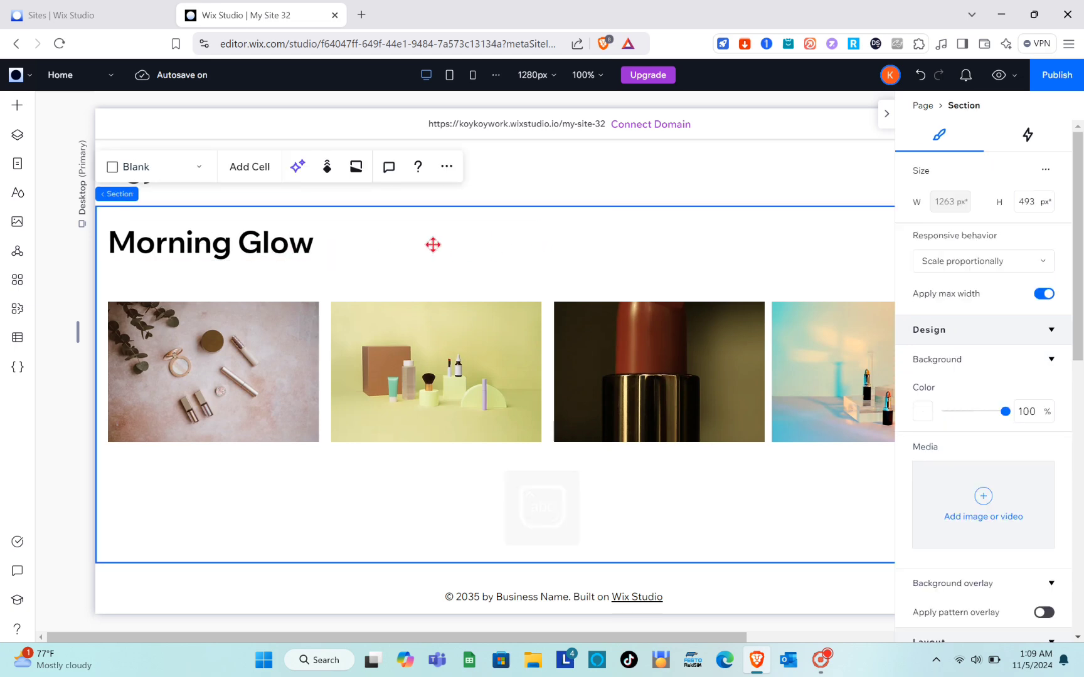
Narrow the Morning Glow text box to about 275 px and move it down to about Y 51, just above the first image
click(507, 246)
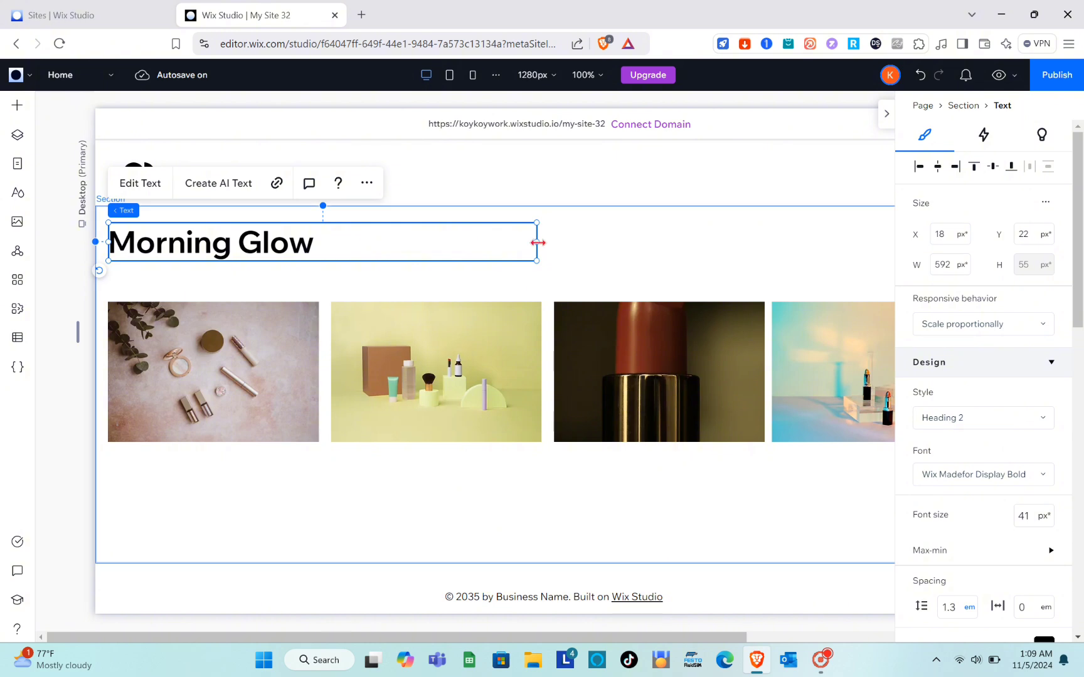
drag(537, 242, 252, 266)
click(361, 246)
click(258, 246)
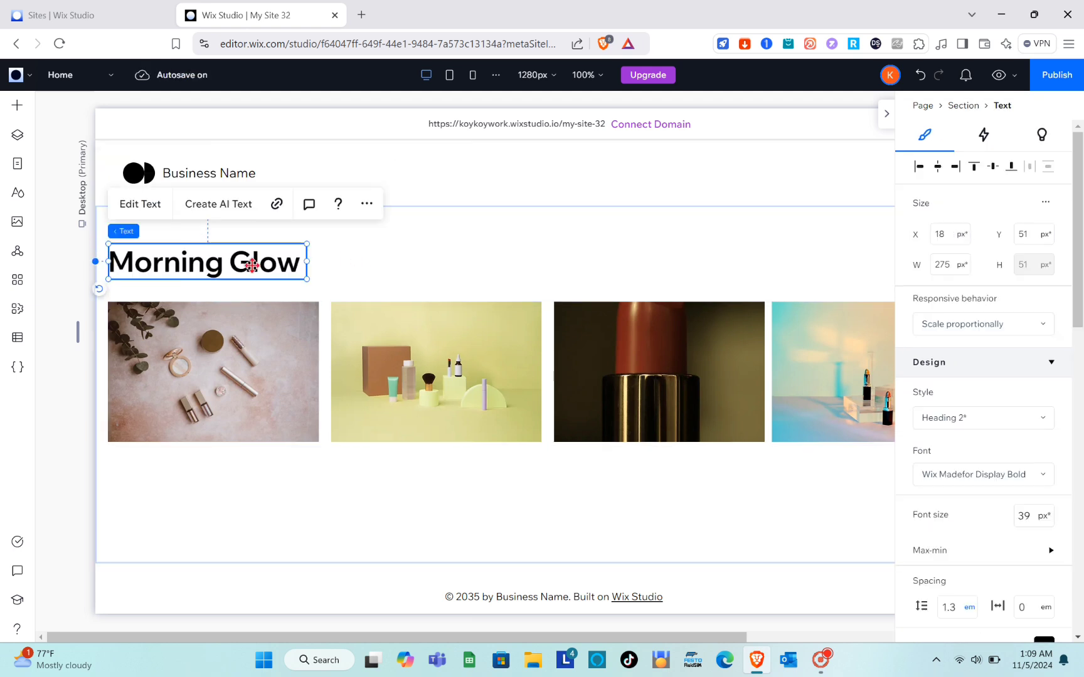
Duplicate the Morning Glow heading until five copies sit side by side on one line, the last running past the page edge
key(ctrl+d)
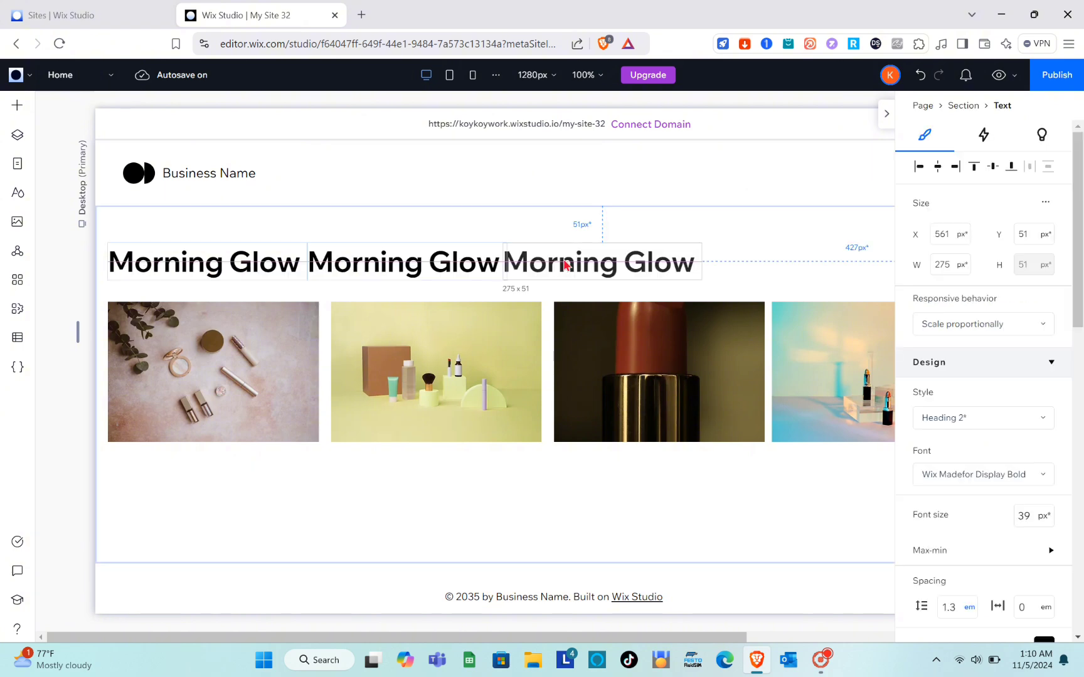
key(ctrl+d)
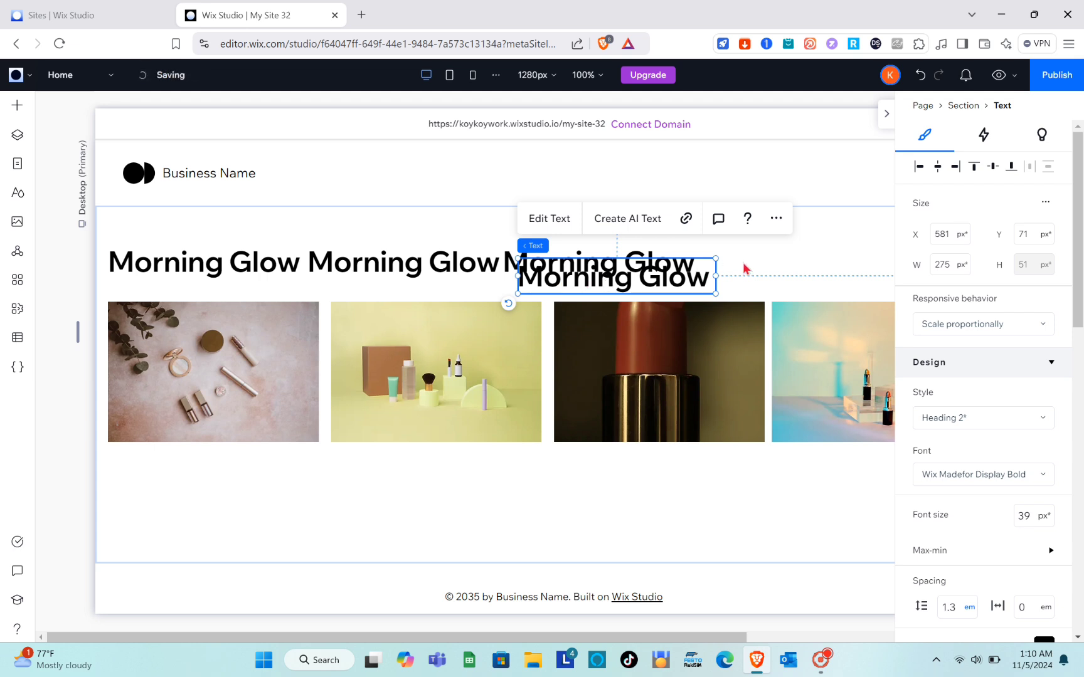
drag(683, 279, 867, 270)
click(889, 116)
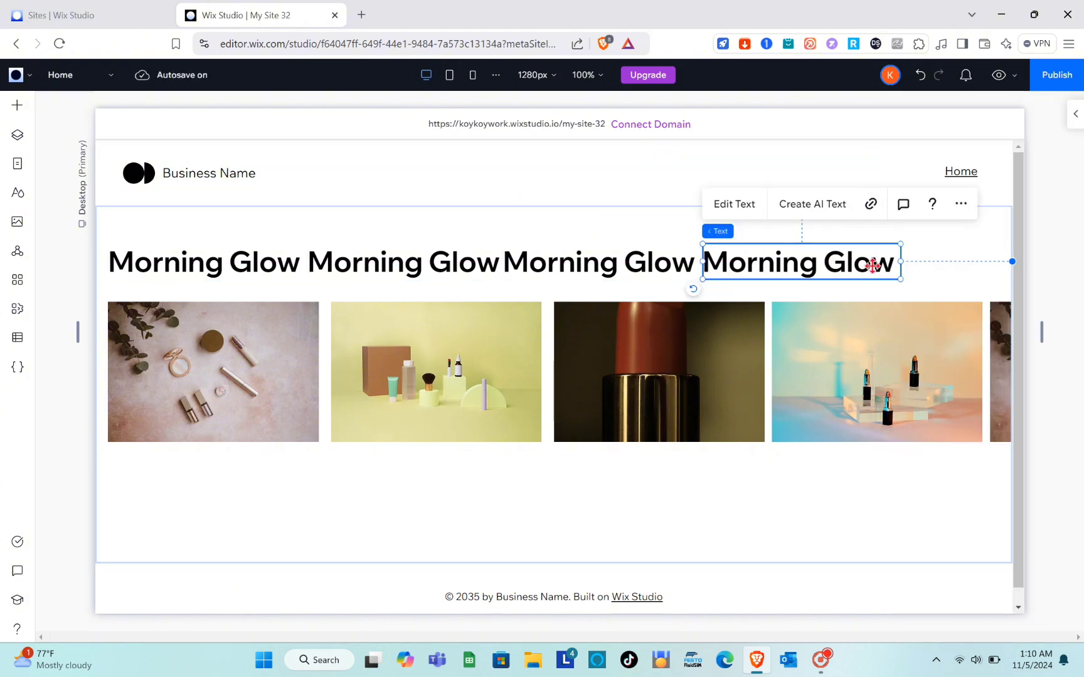
key(ctrl+d)
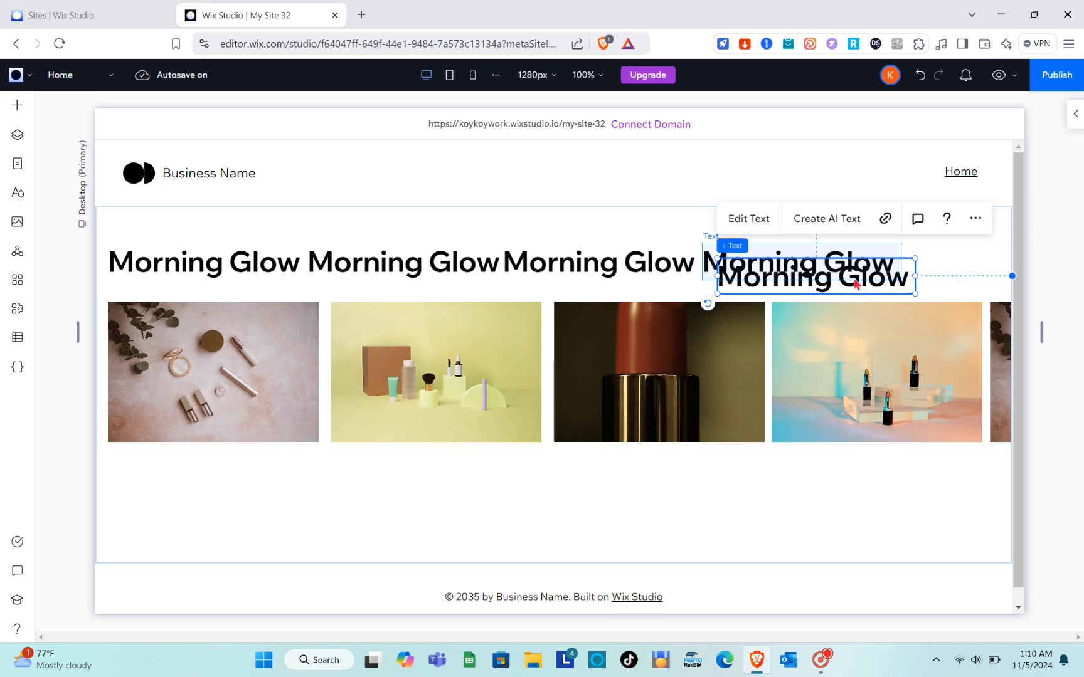
drag(873, 278, 1035, 265)
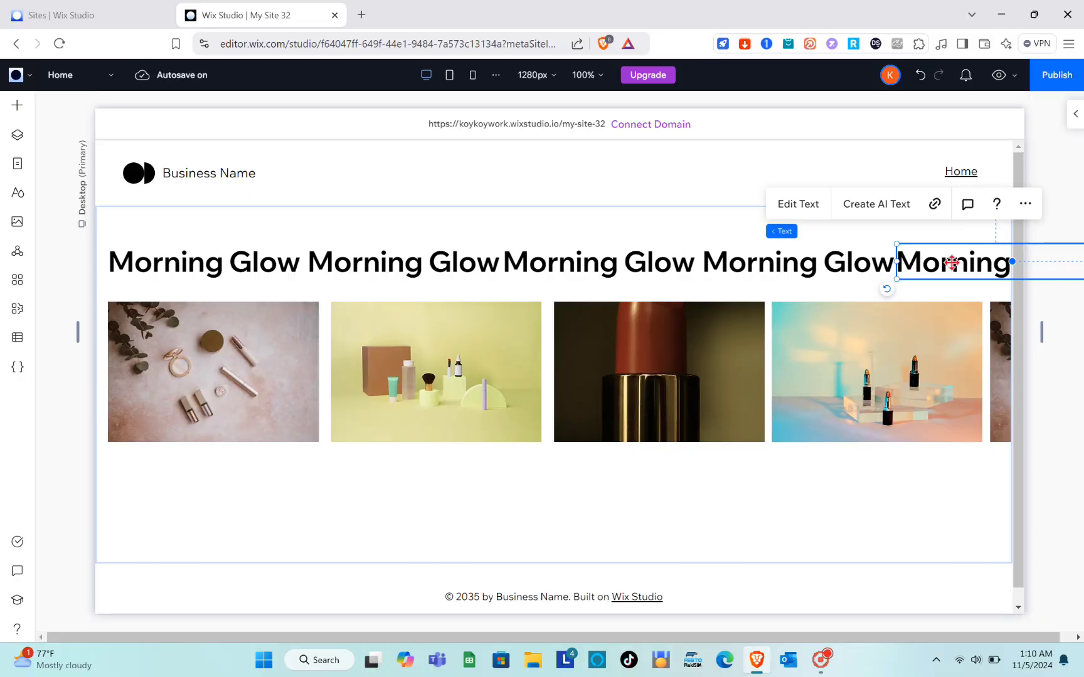
key(Escape)
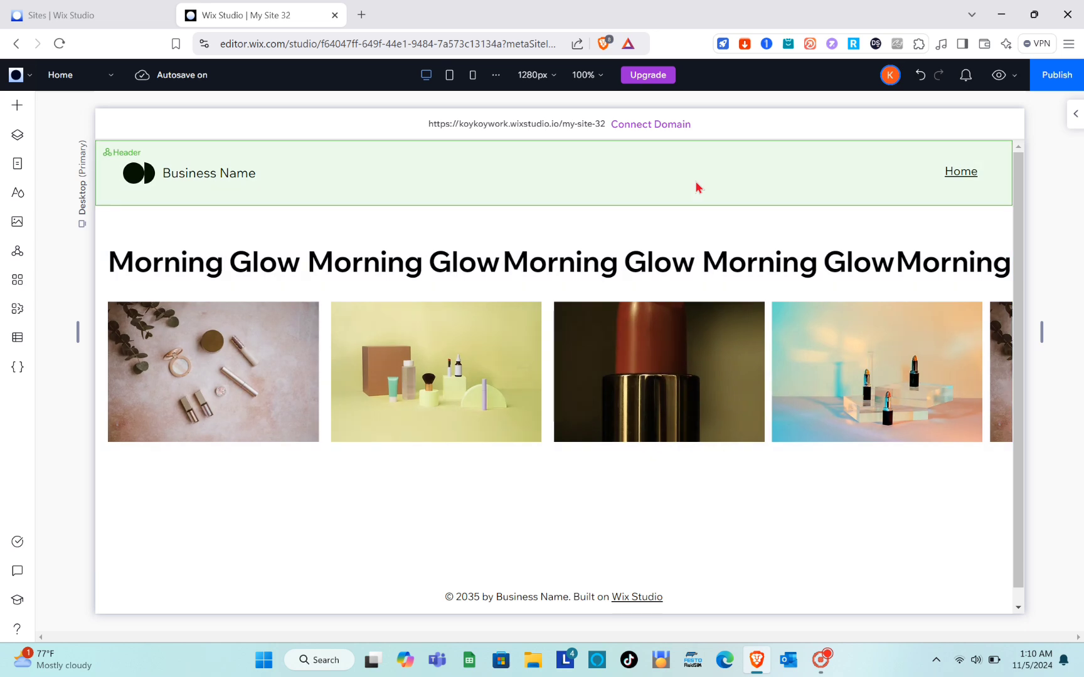
click(181, 272)
click(190, 271)
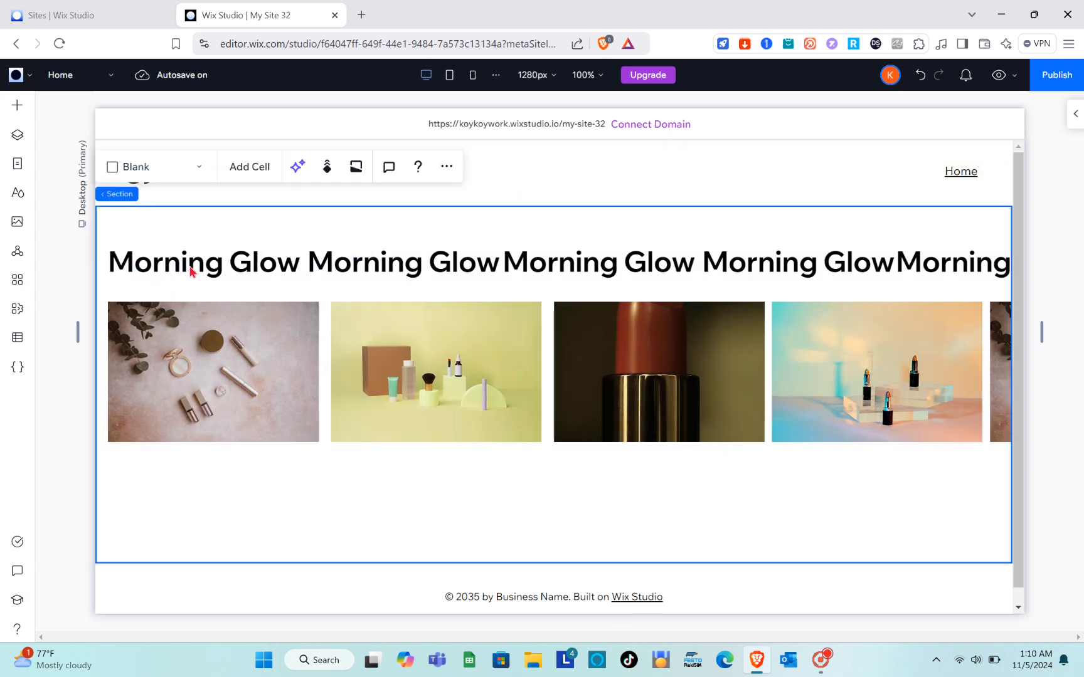
click(212, 268)
double_click(213, 269)
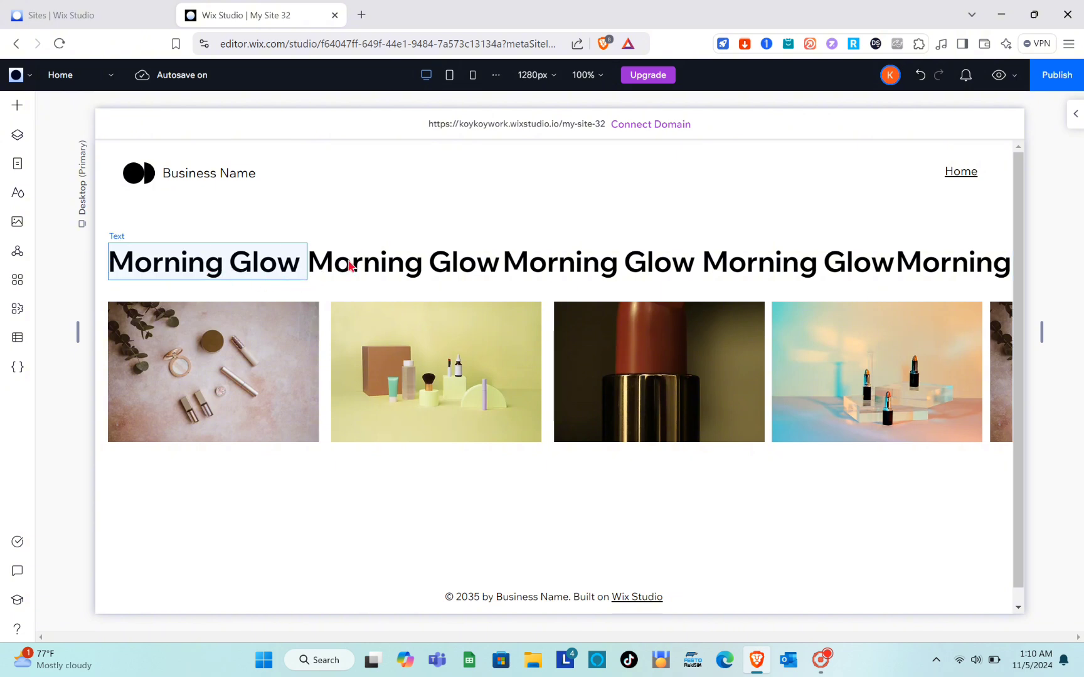
click(336, 275)
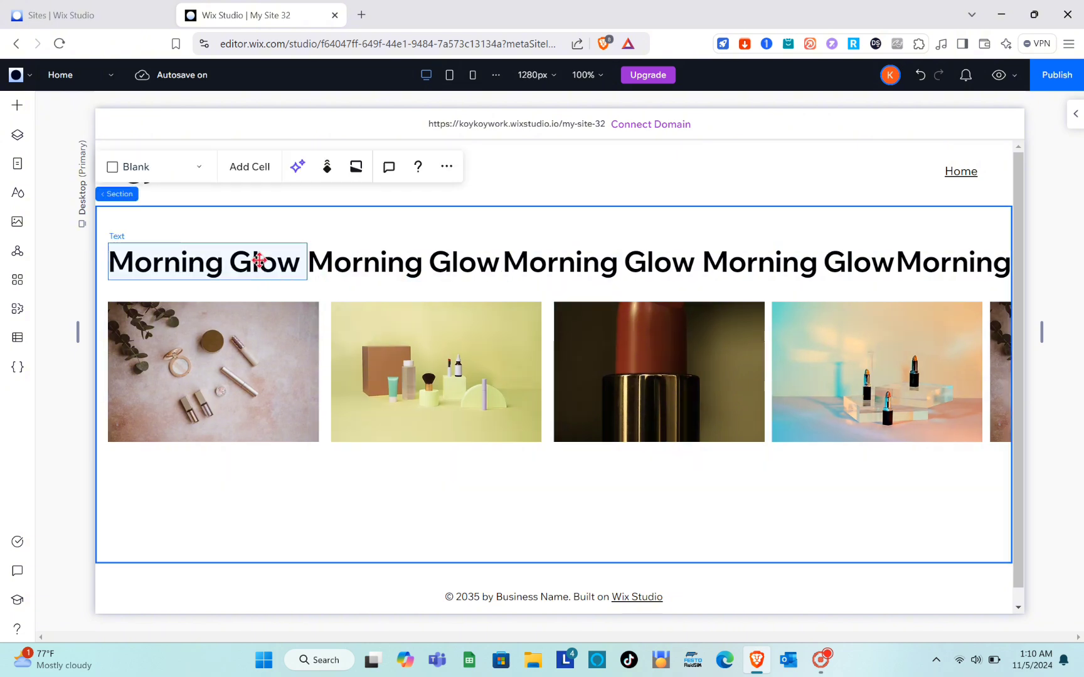
shift+click(338, 268)
key(shift)
key(shift)
key(shift)
key(shift)
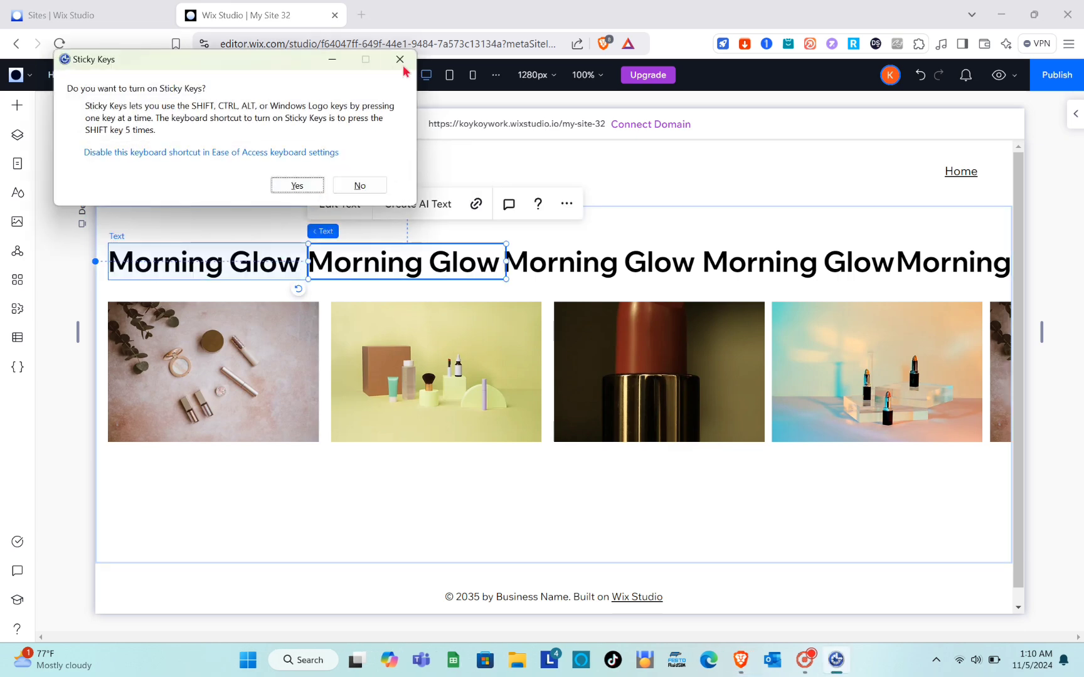
click(400, 59)
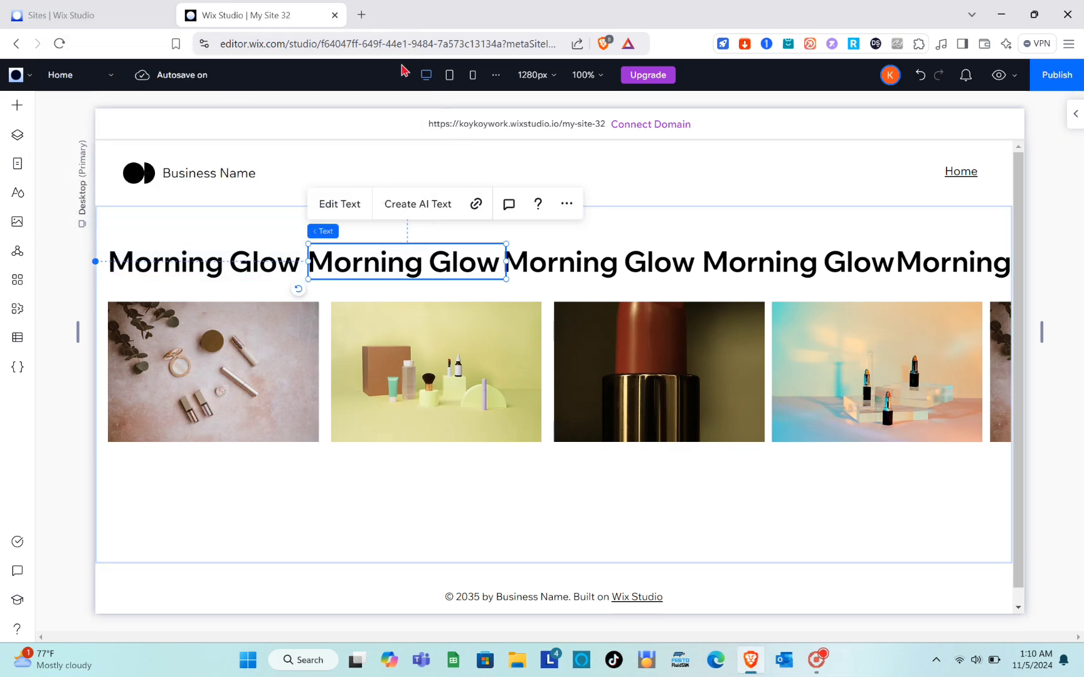
click(258, 276)
key(Escape)
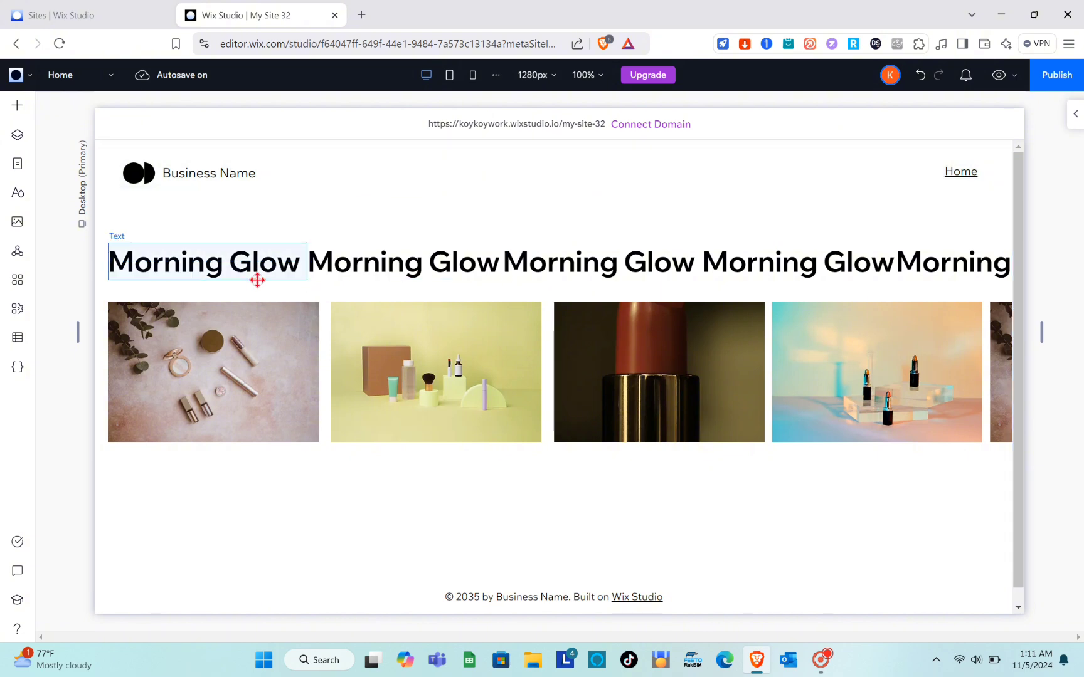
click(347, 276)
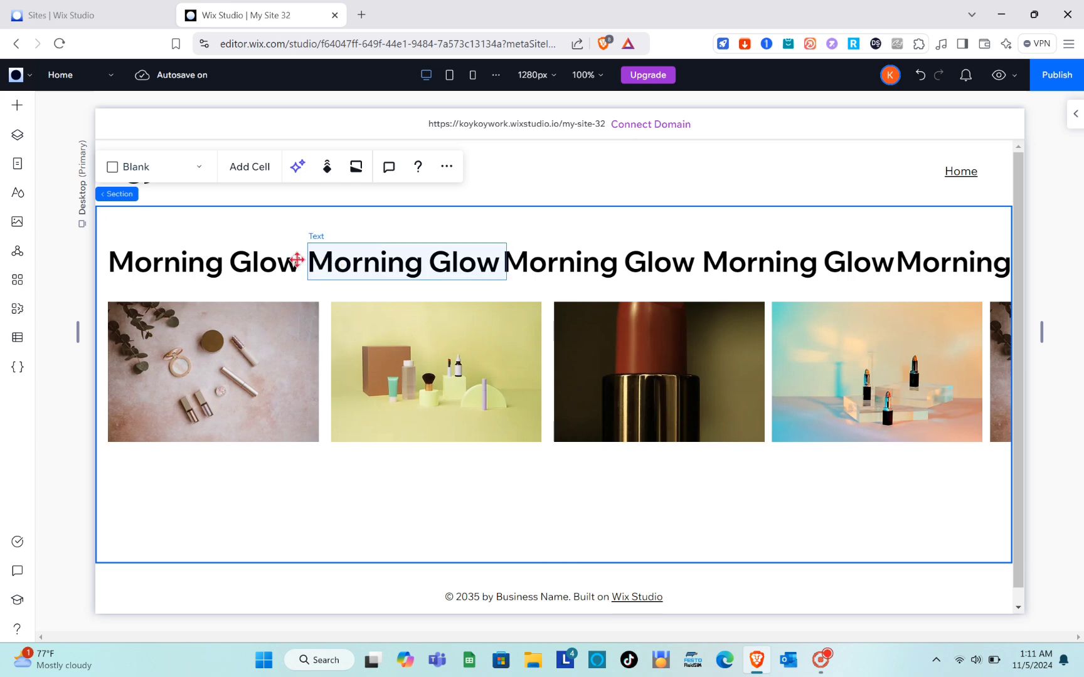
click(272, 260)
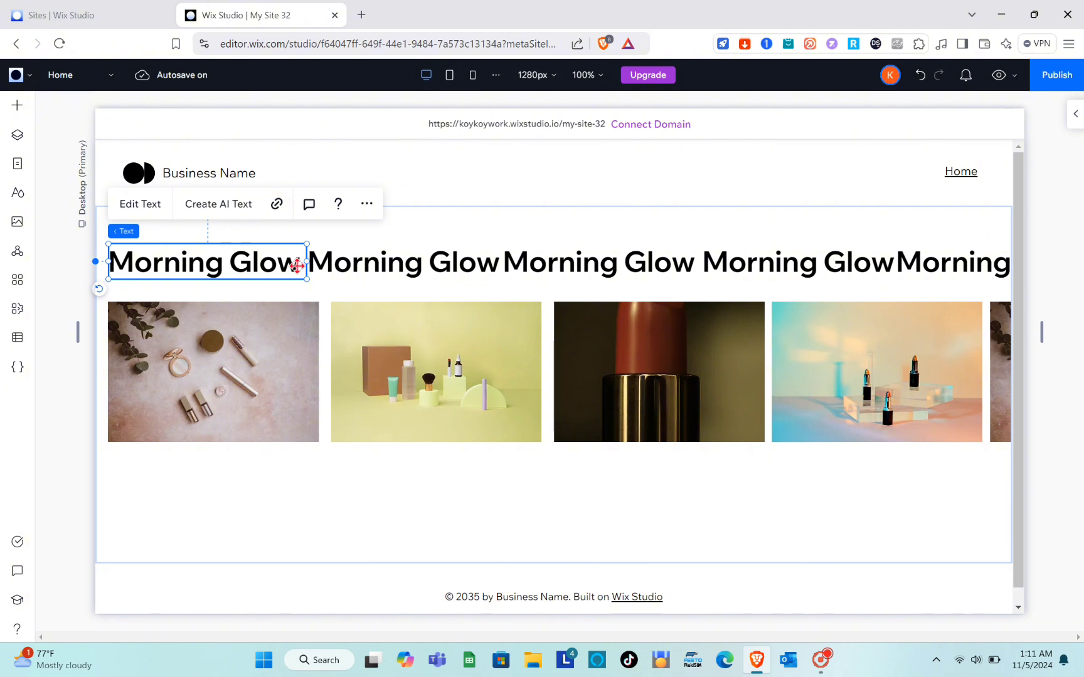
key(Escape)
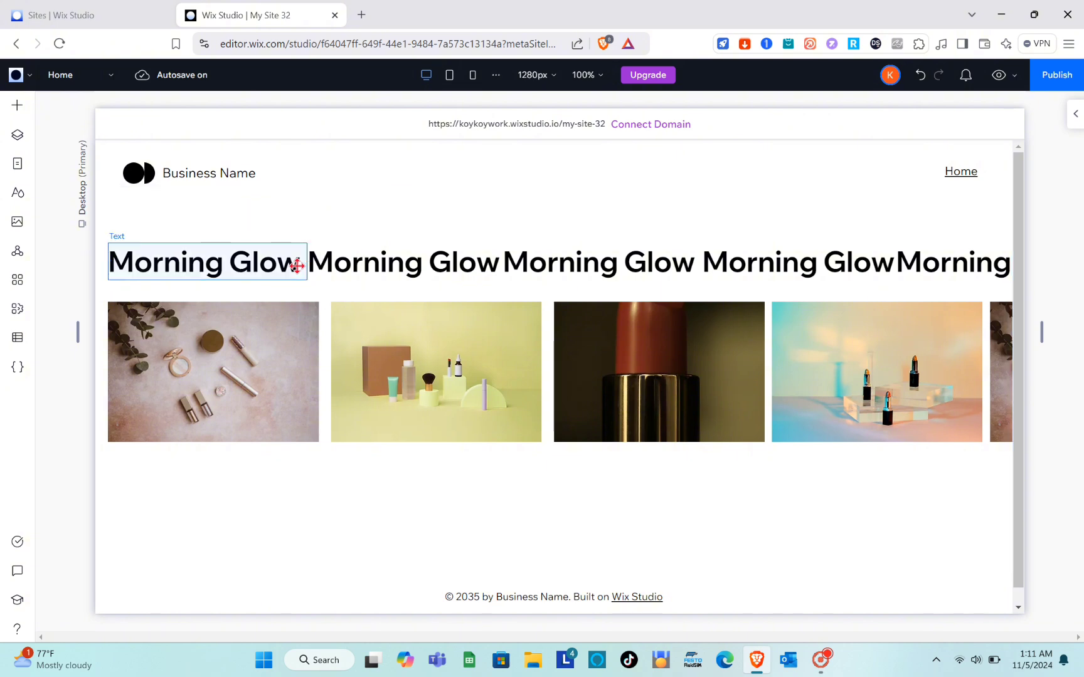
click(365, 293)
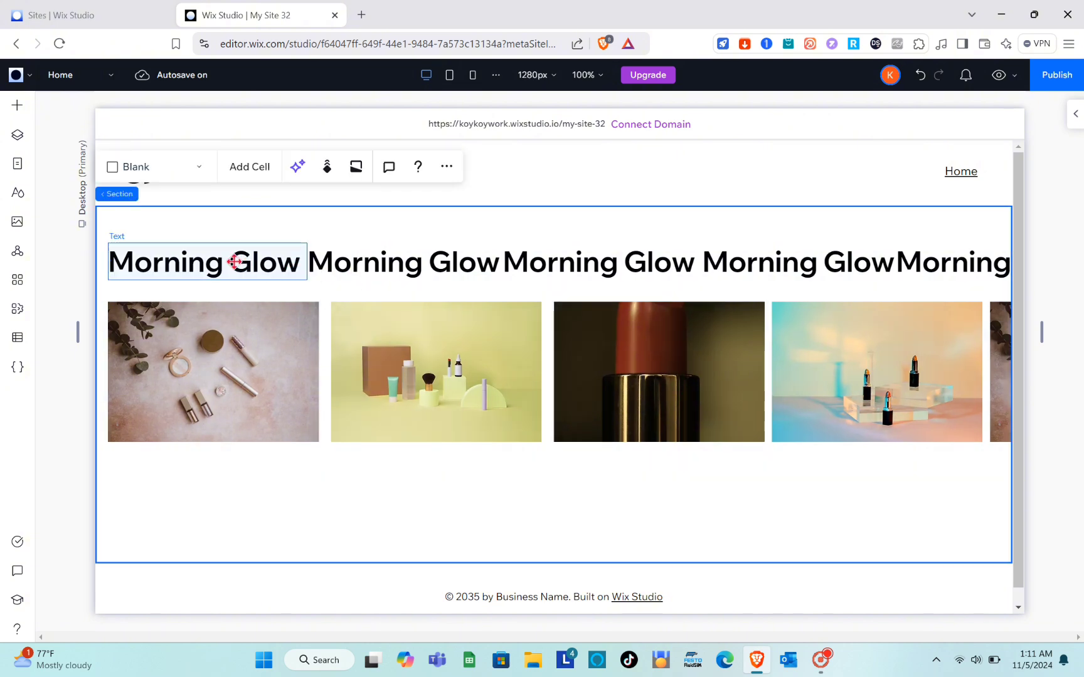
Select all five Morning Glow headings together and combine them into one horizontal stack
click(302, 276)
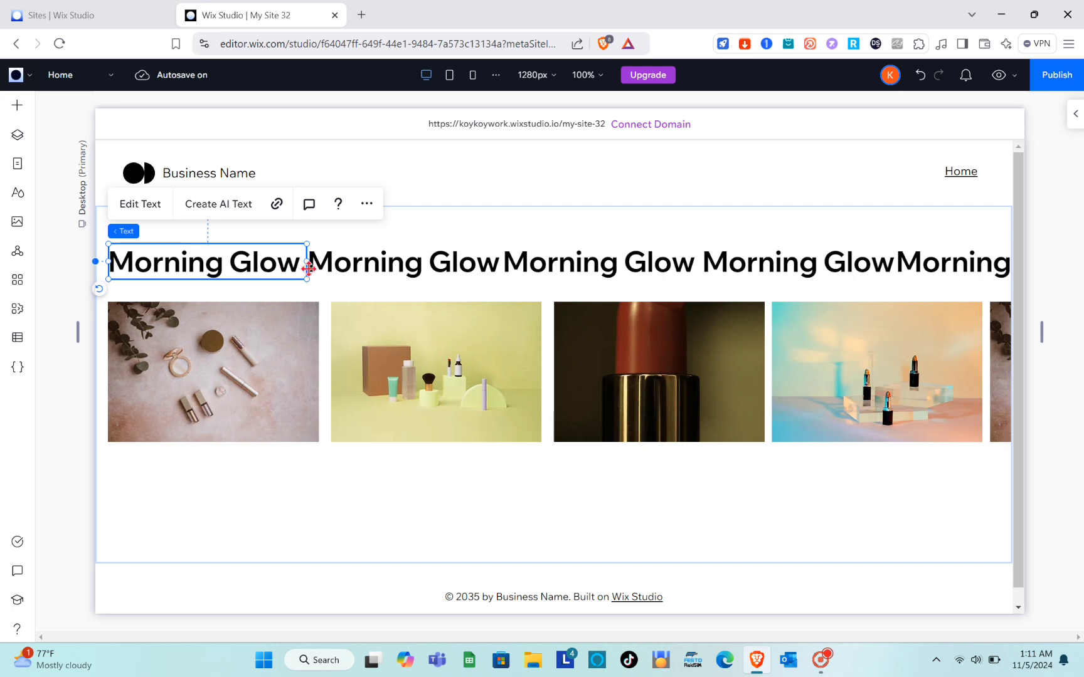
shift+click(350, 260)
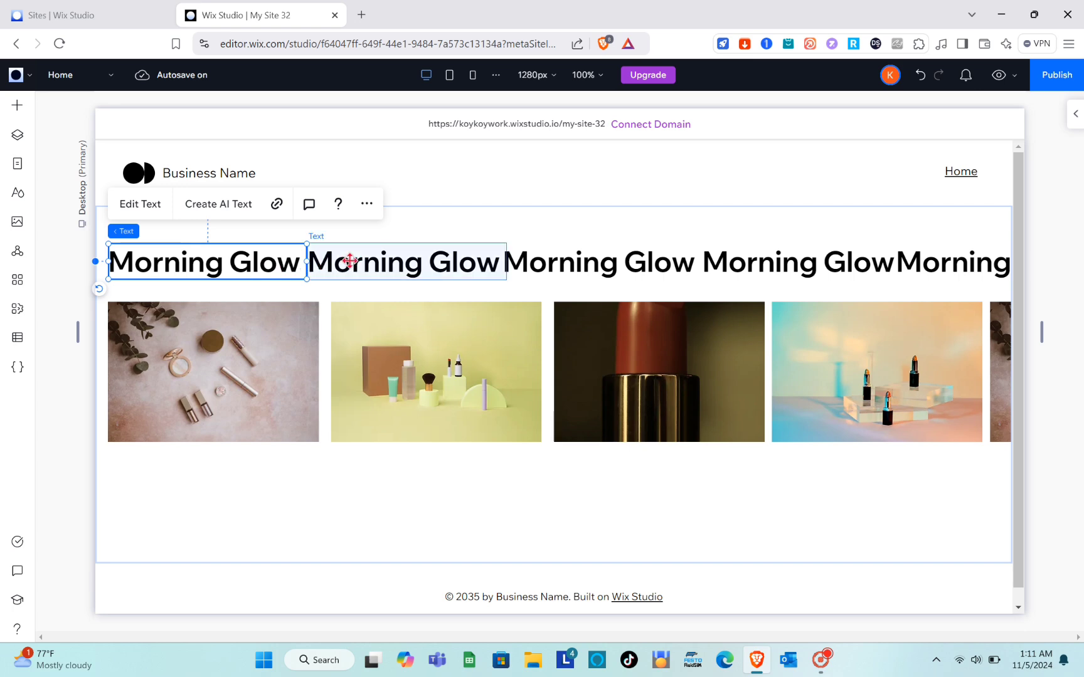
shift+click(553, 261)
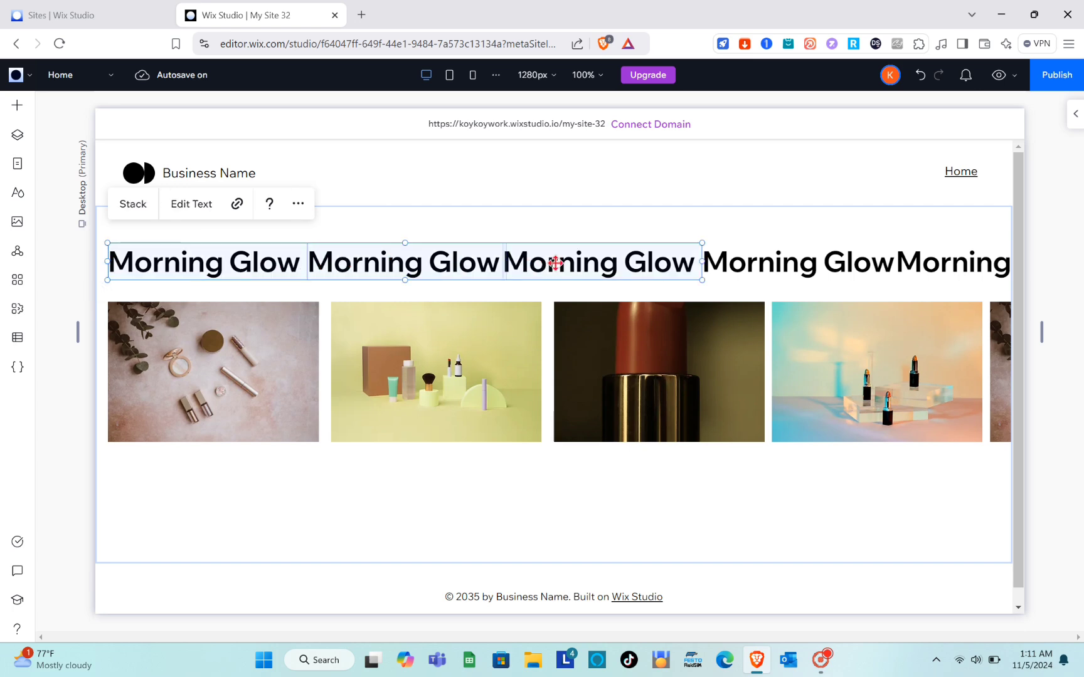
shift+click(737, 268)
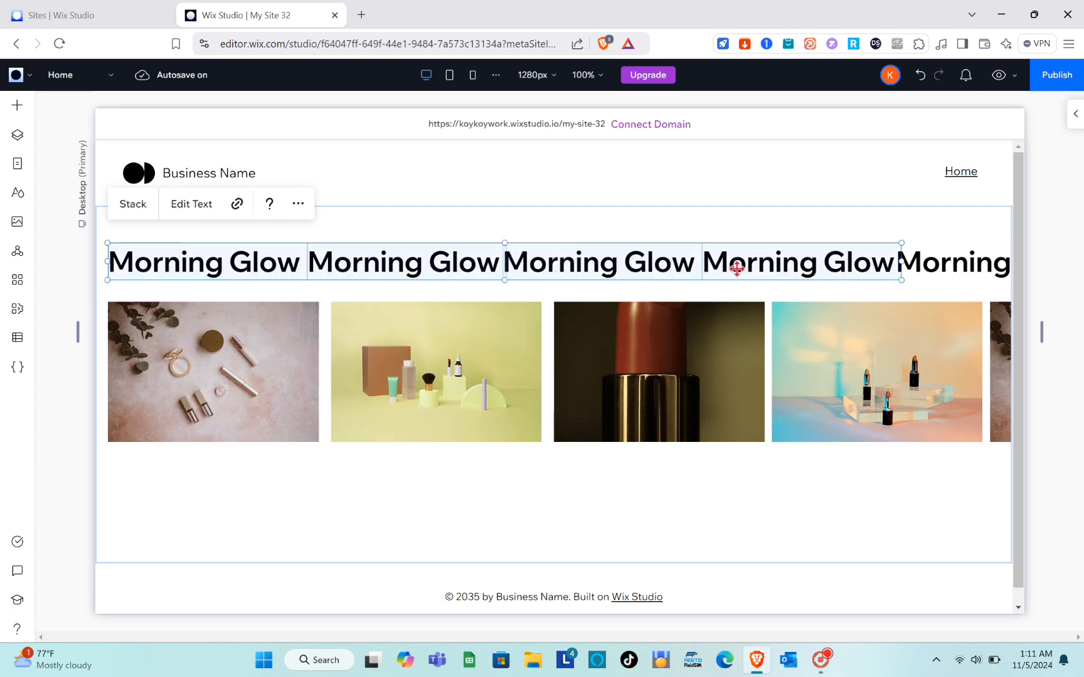
shift+click(962, 267)
key(shift)
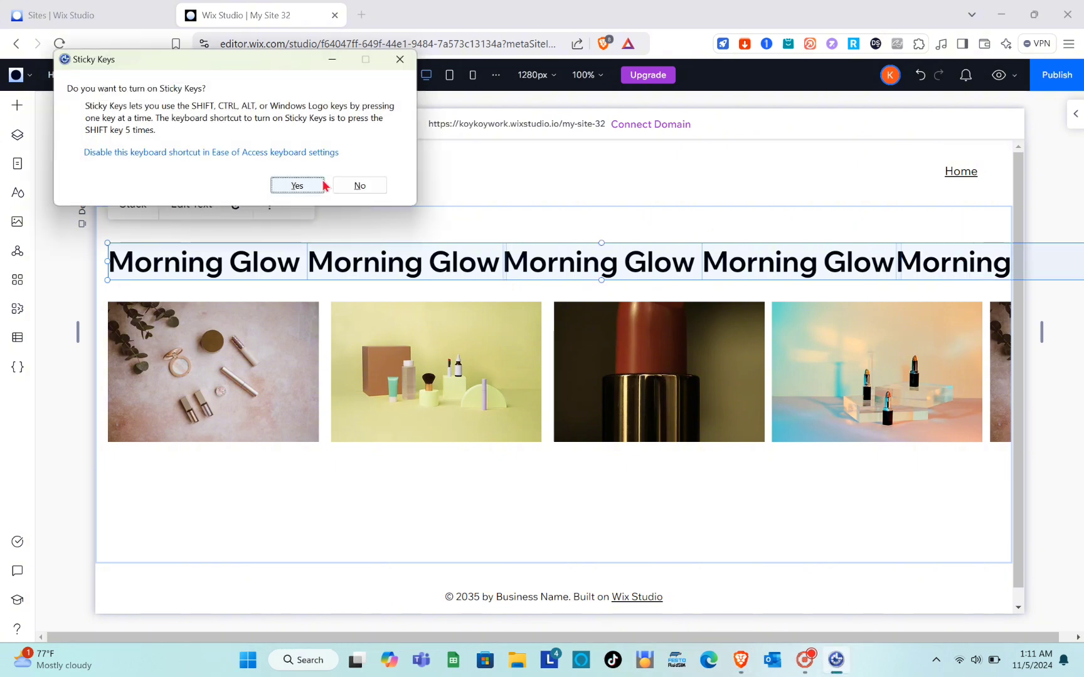
click(351, 187)
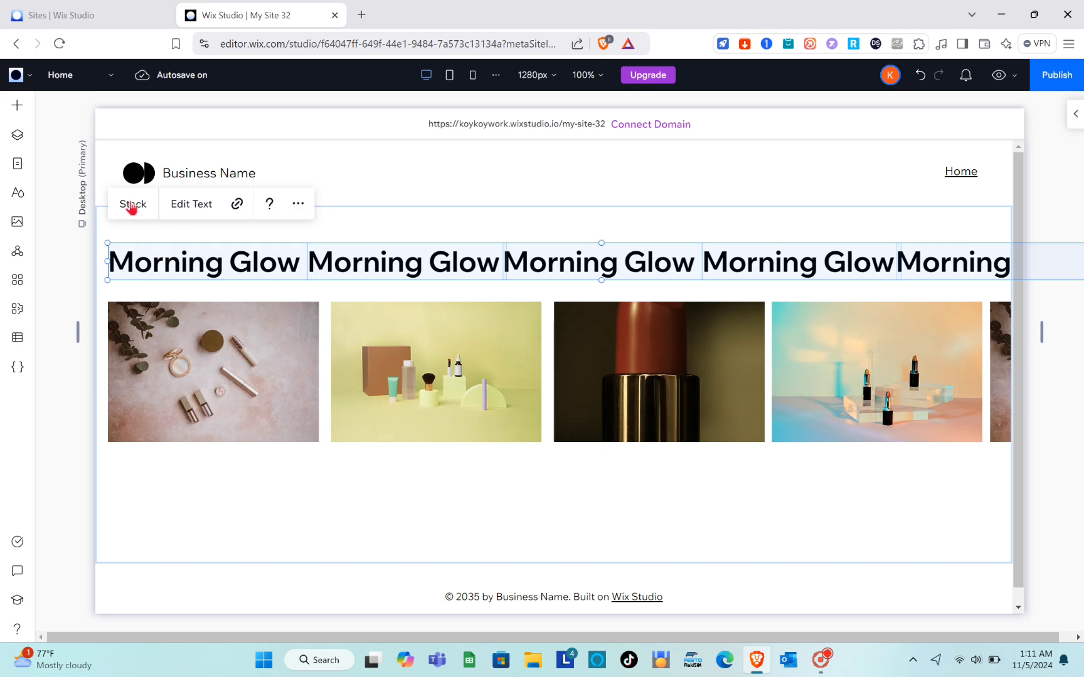
click(132, 205)
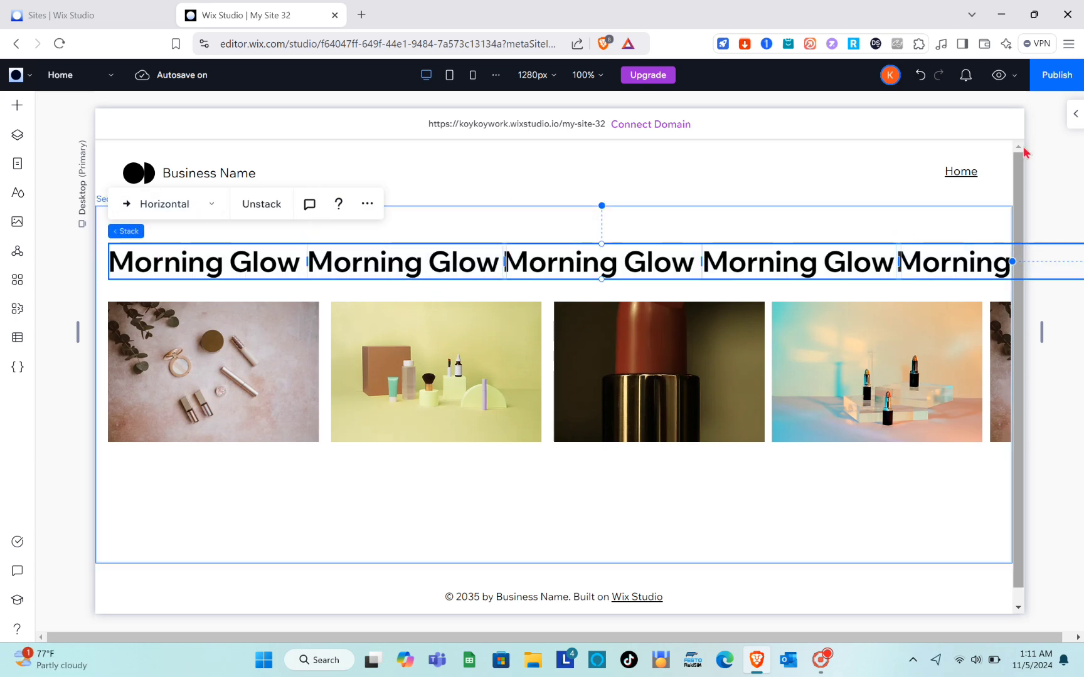
Add a Cross loop animation to the horizontal stack of Morning Glow headings
click(1075, 114)
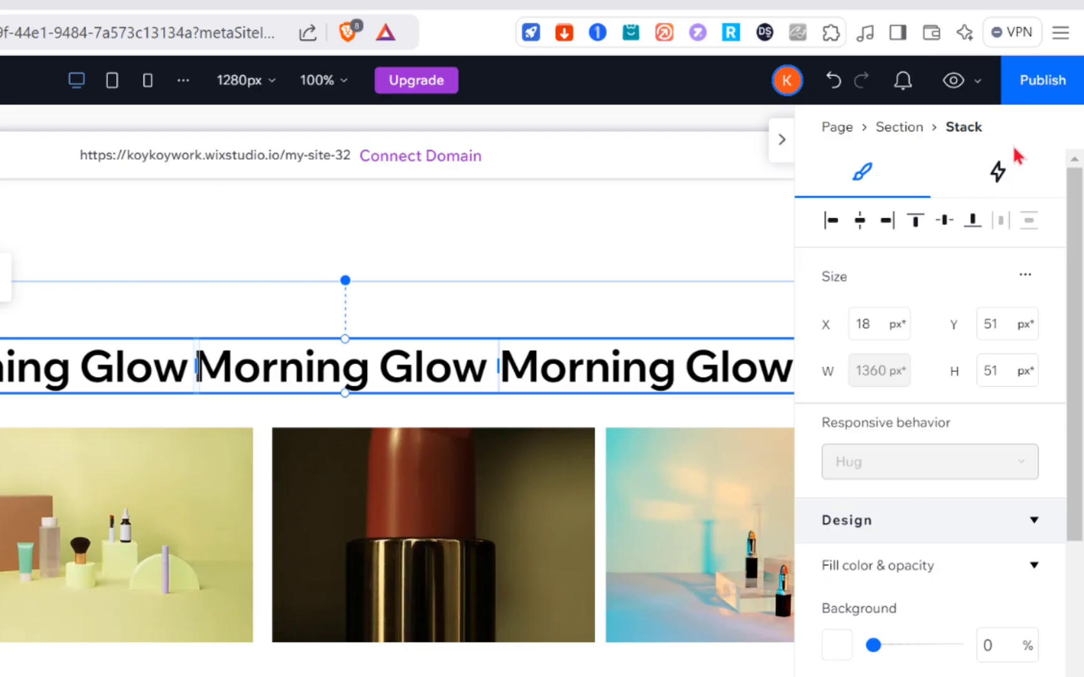
click(998, 170)
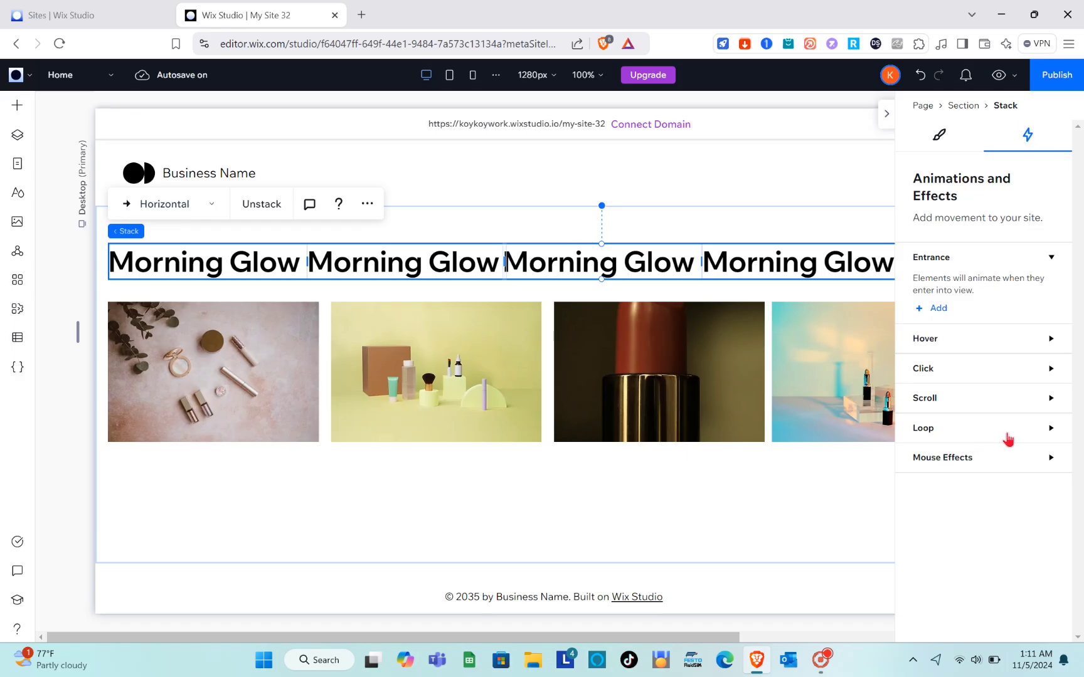
click(1049, 430)
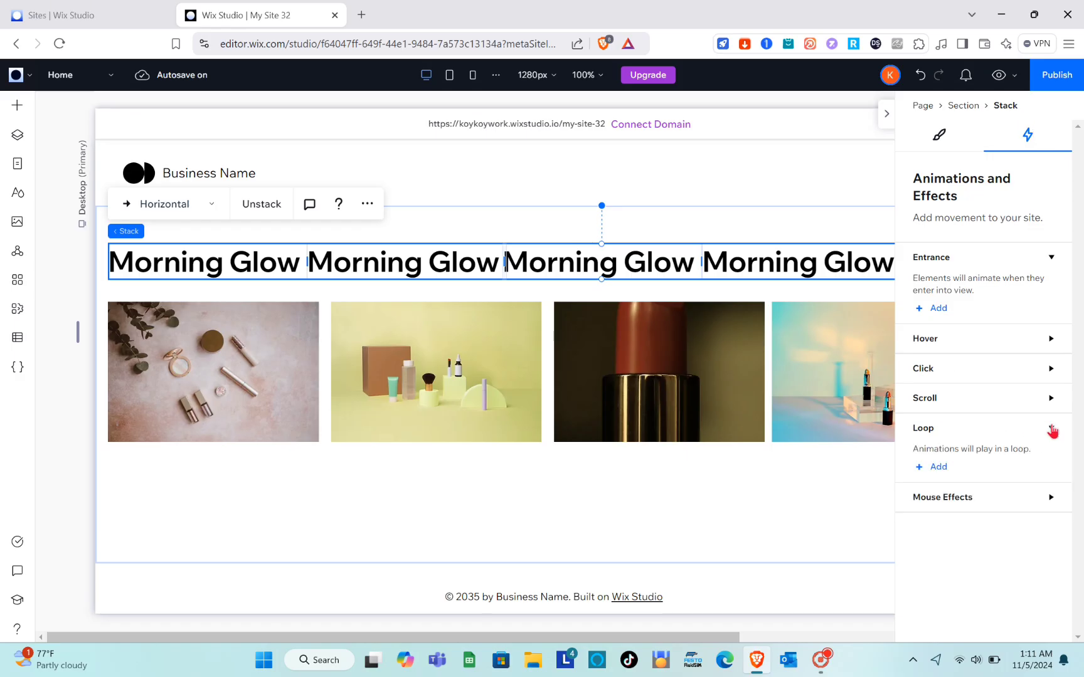
click(938, 466)
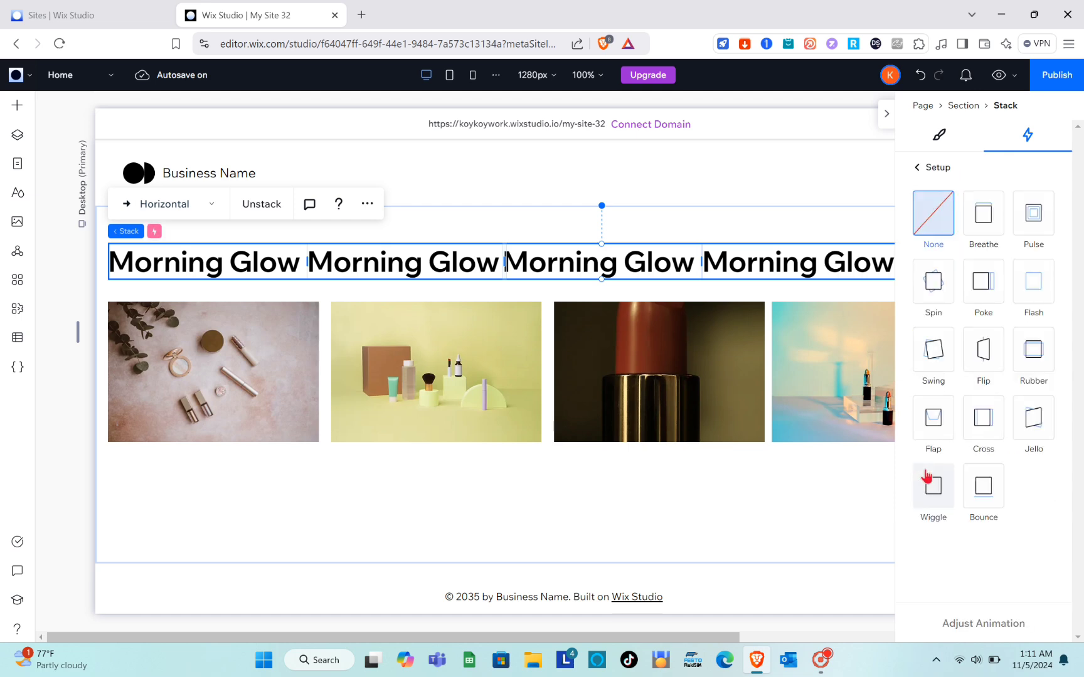
click(985, 432)
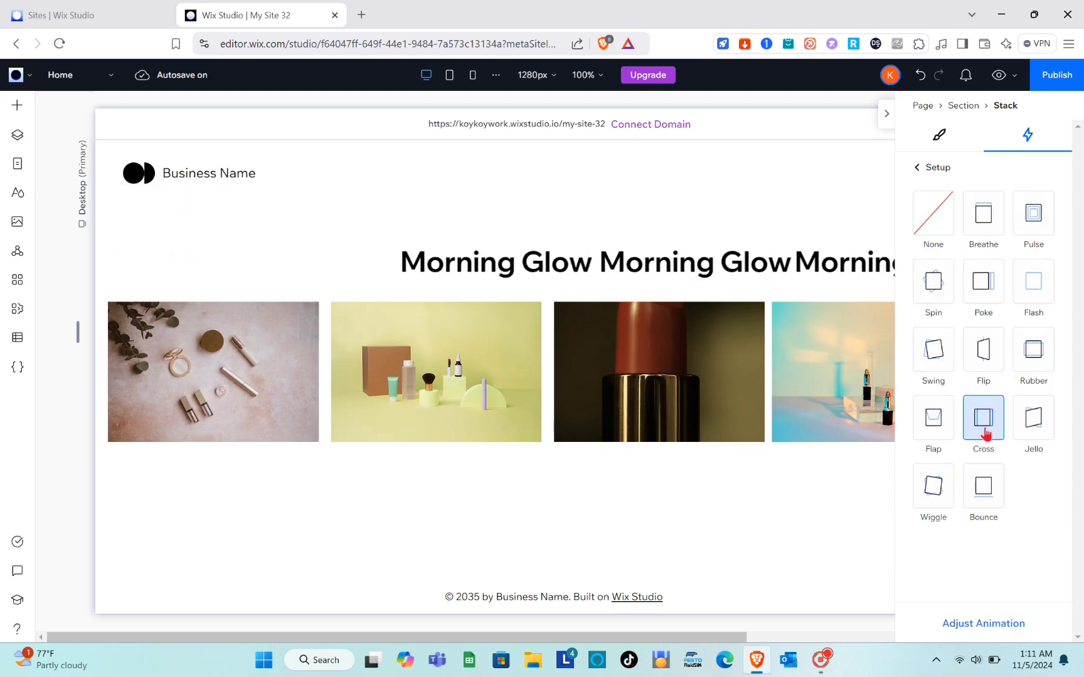
Set the direction of the heading stack's Cross animation to From left
click(983, 624)
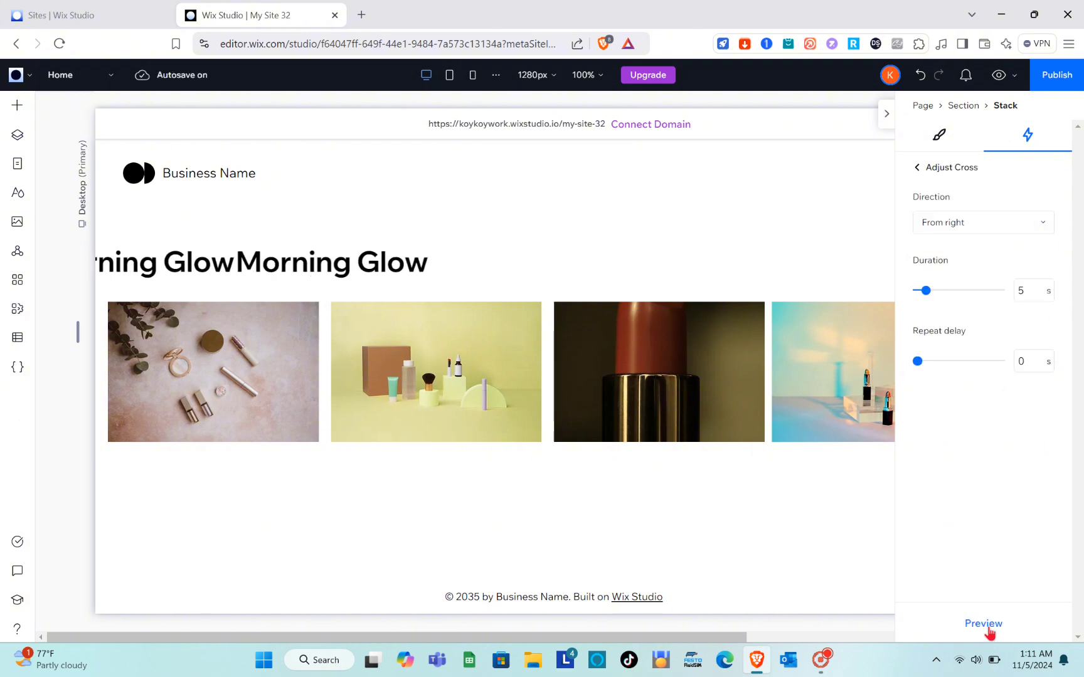
click(972, 229)
click(968, 251)
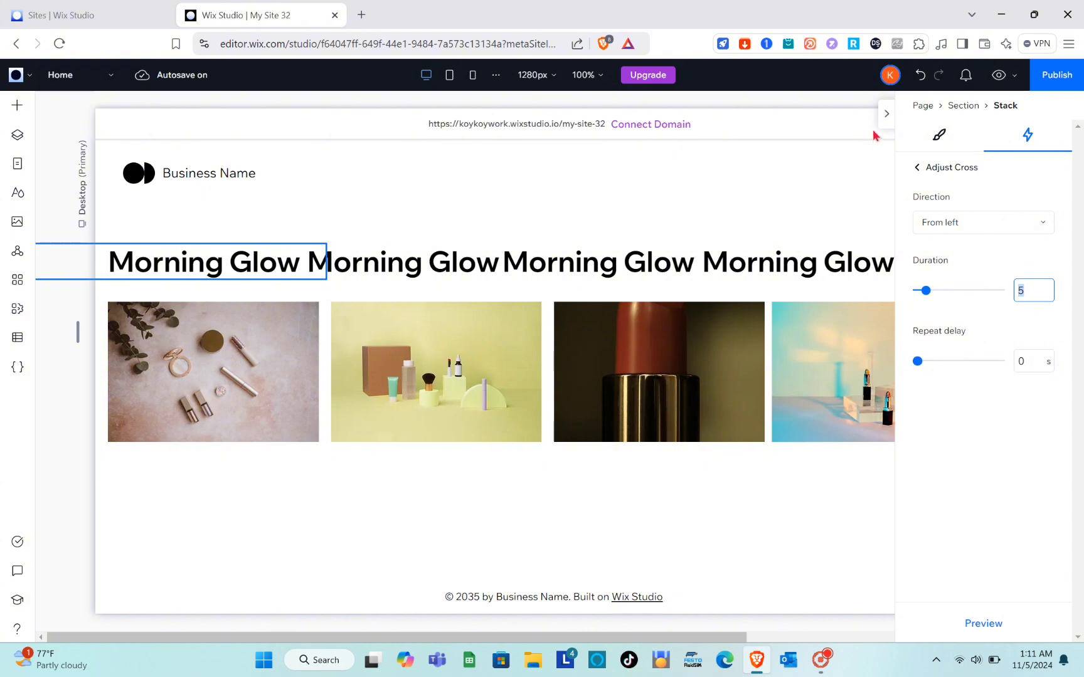
click(886, 115)
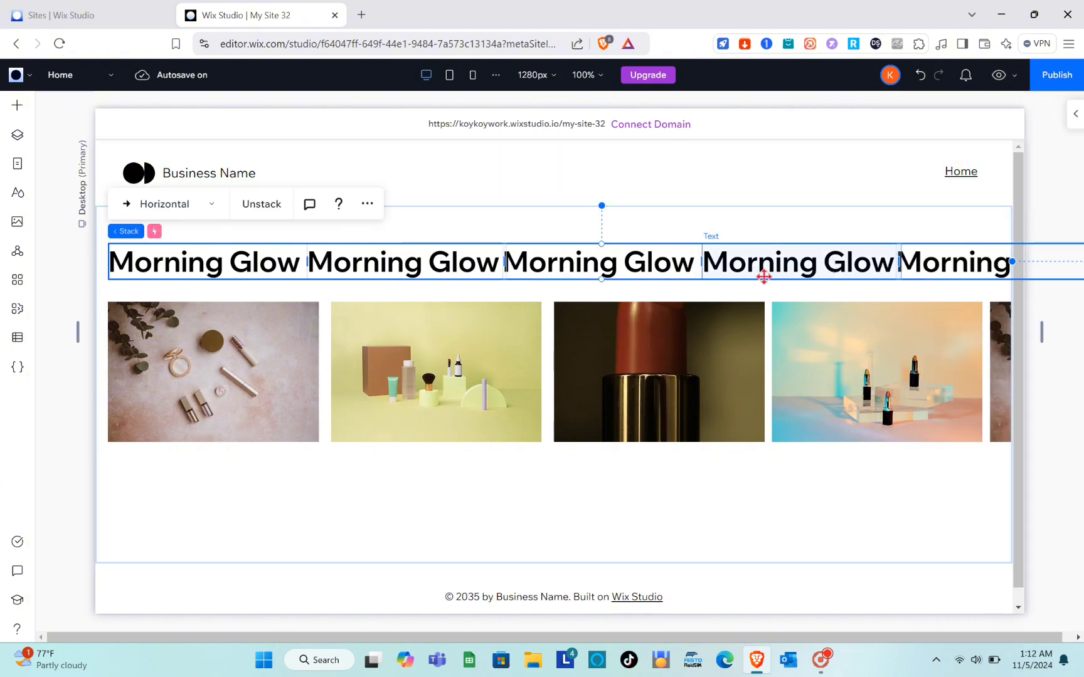
Duplicate the animated Morning Glow stack, align the copy on the same line just beyond the page's right edge, and preview the page
click(627, 216)
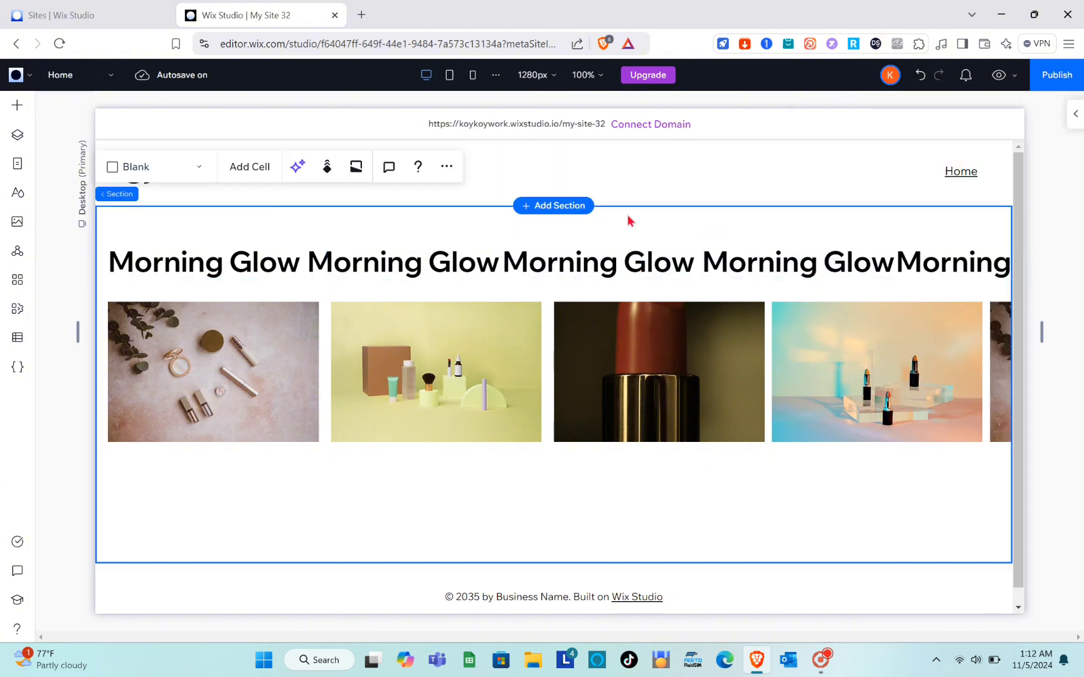
click(528, 264)
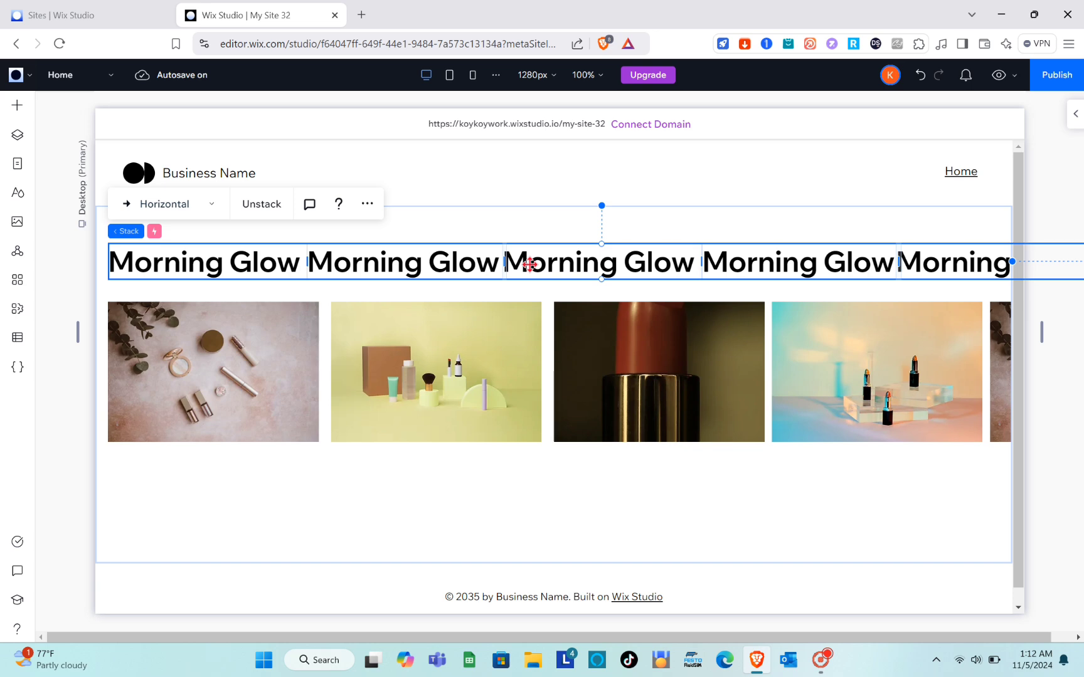
drag(529, 264, 1079, 251)
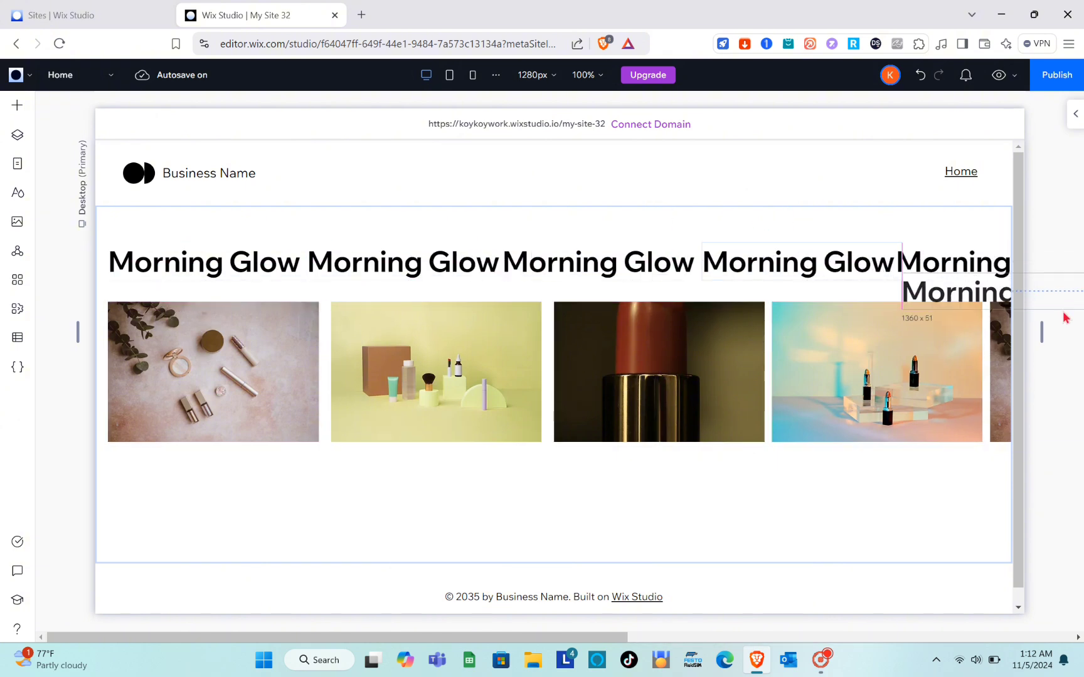
drag(1065, 318, 1049, 266)
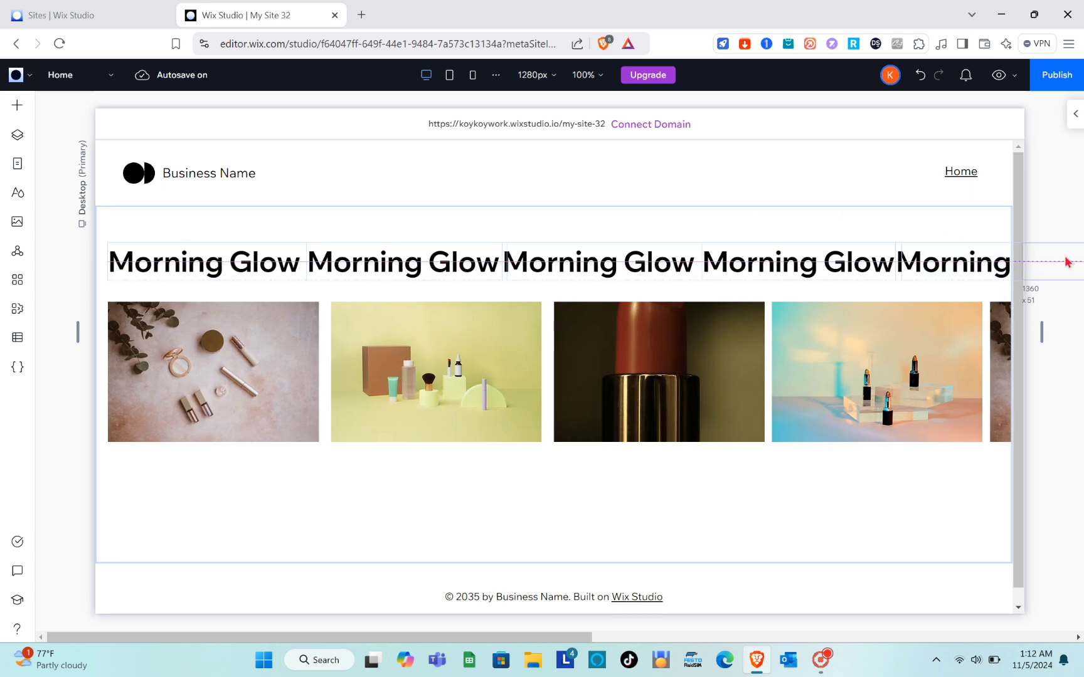
drag(1066, 262, 1065, 262)
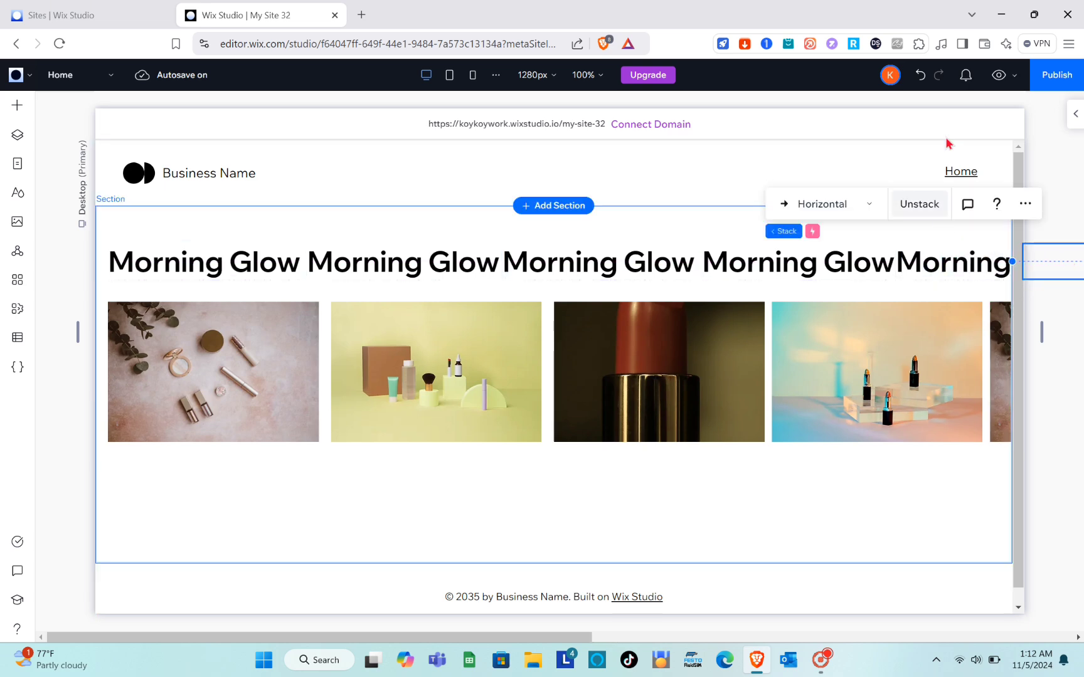
click(998, 75)
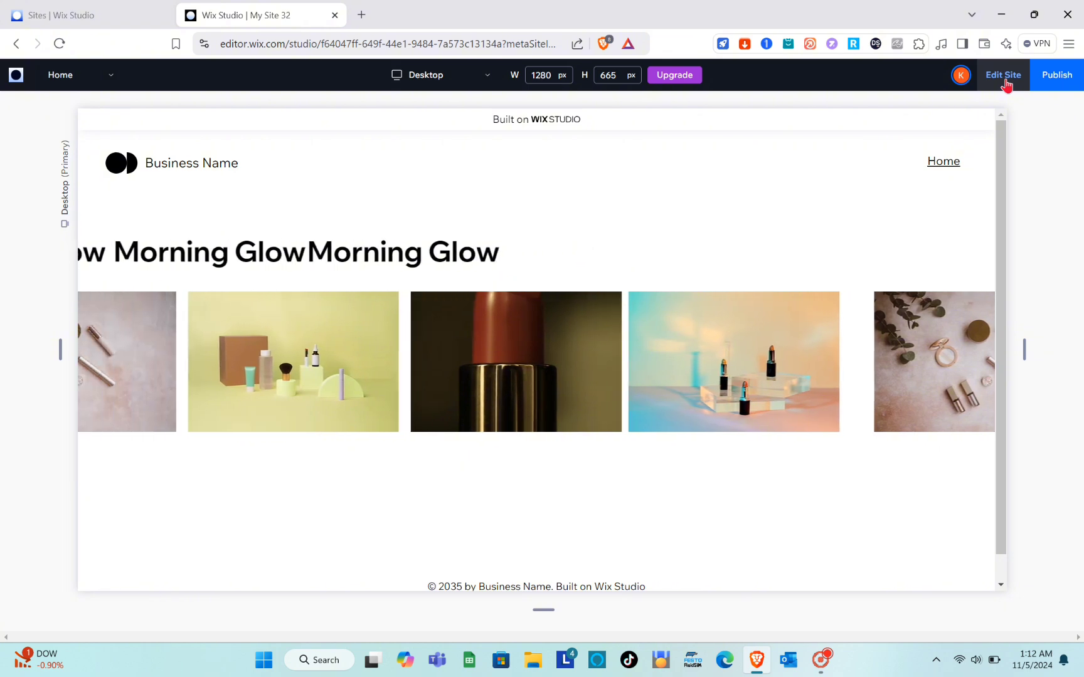
click(1004, 76)
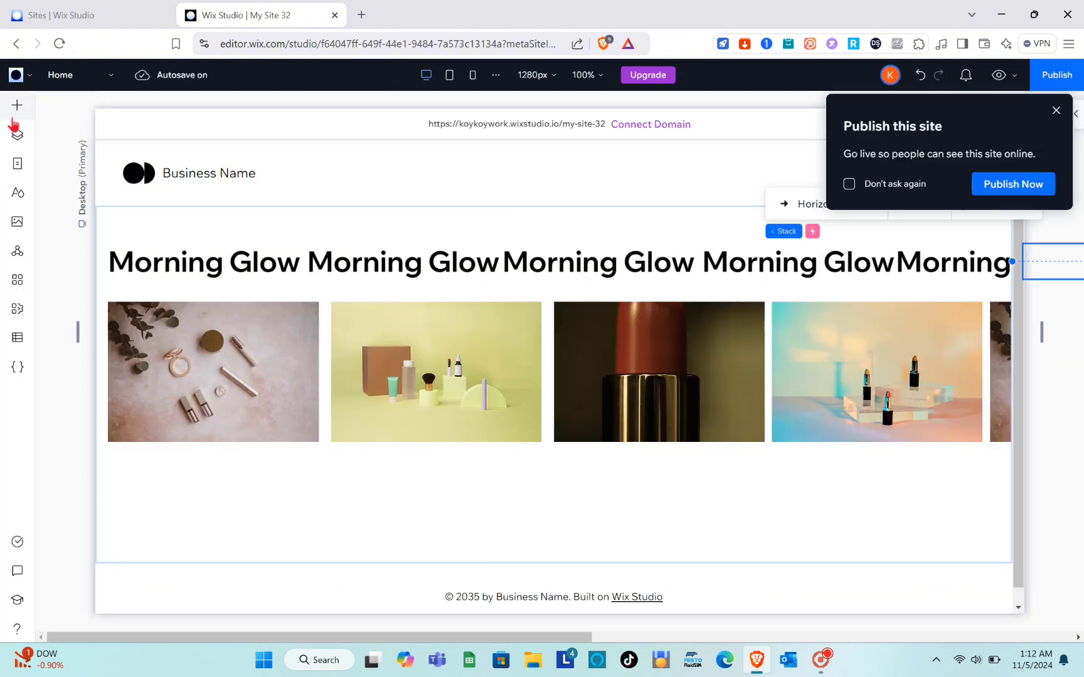
Browse the decorative elements, looking through the shapes, lines, featured vector art and icons
click(16, 104)
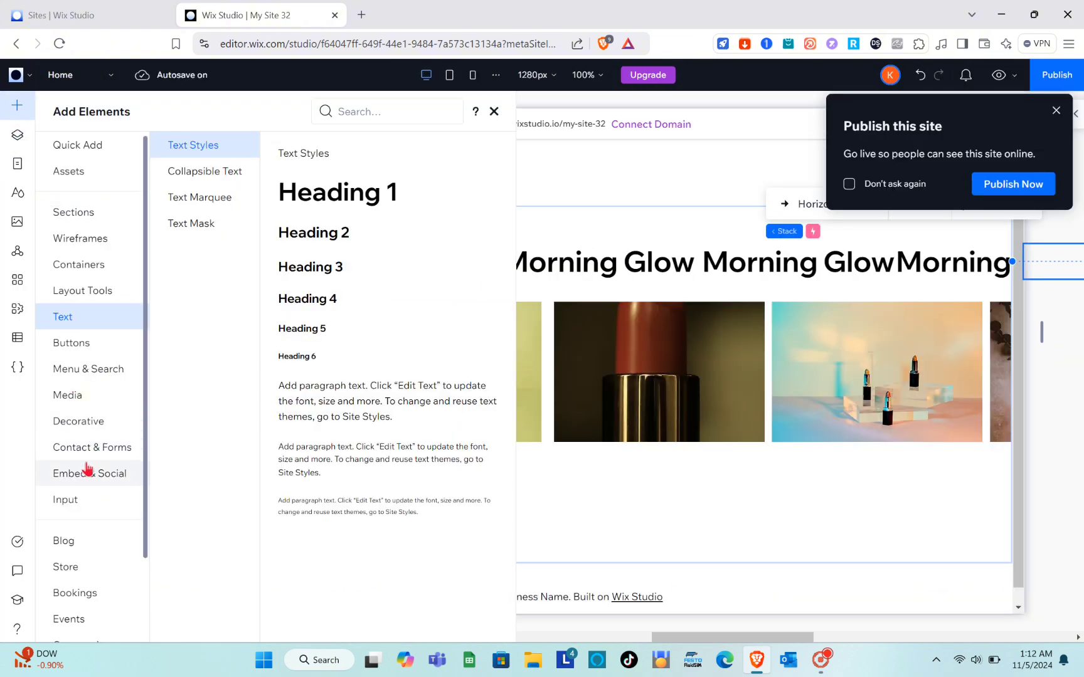
click(85, 426)
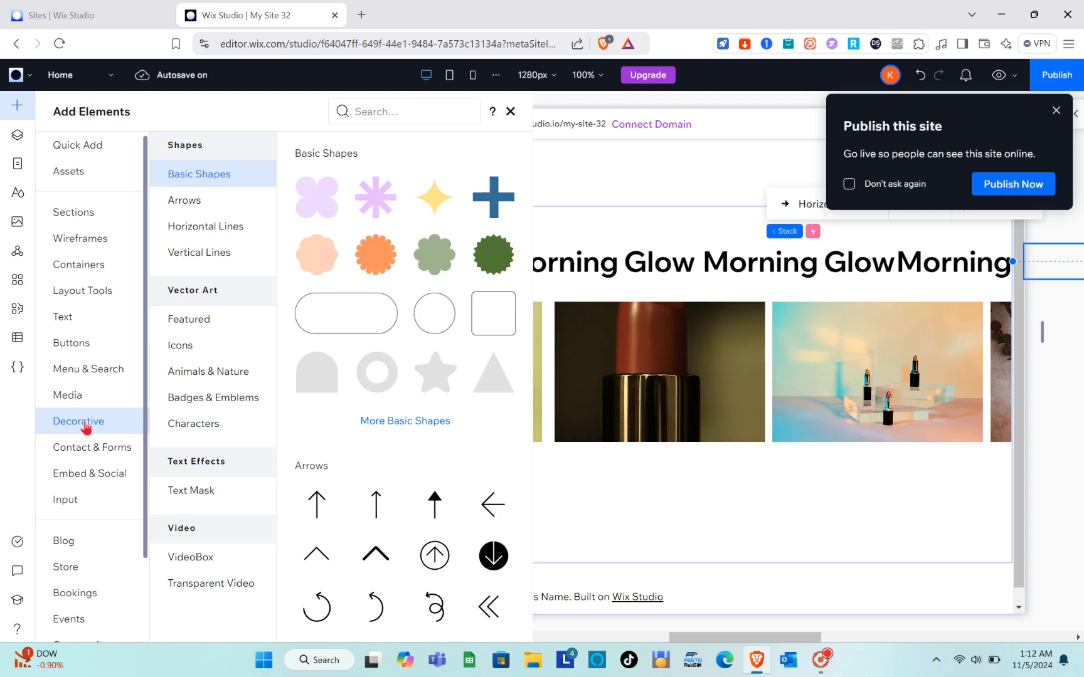
scroll(431, 388, down, 3)
scroll(432, 314, down, 3)
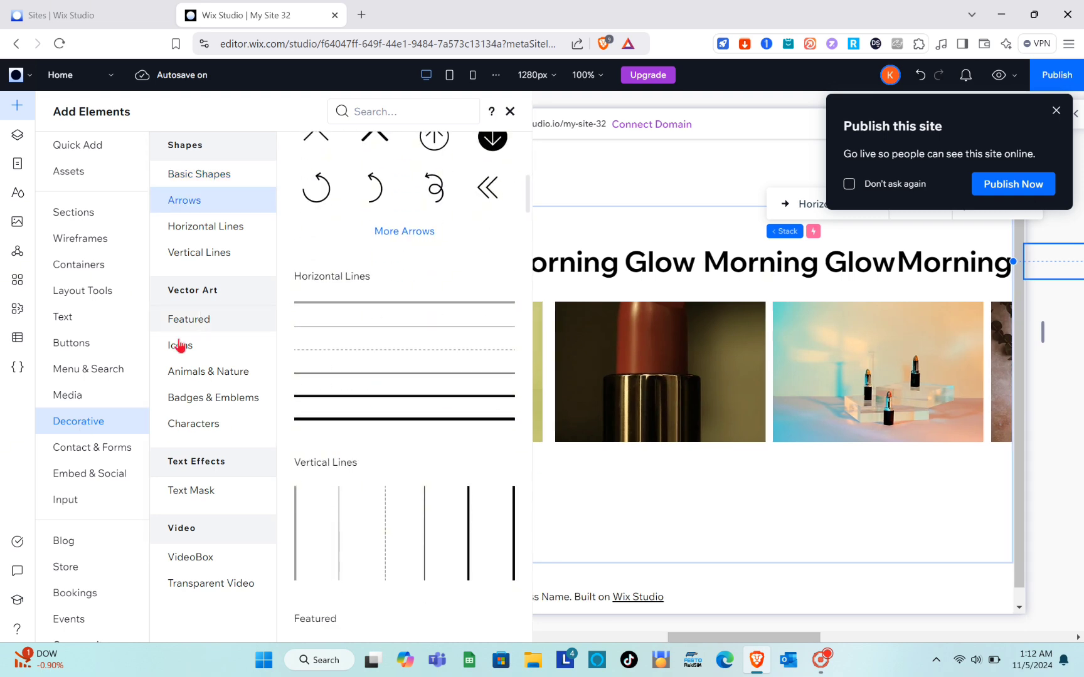
click(180, 345)
scroll(410, 394, down, 3)
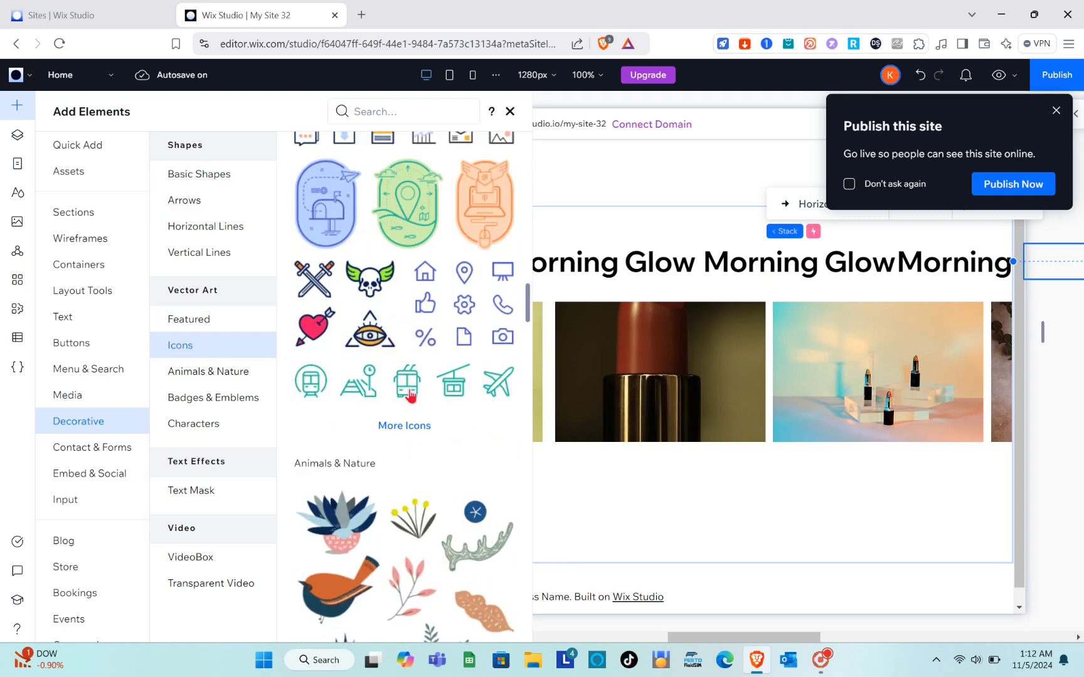
scroll(411, 393, up, 7)
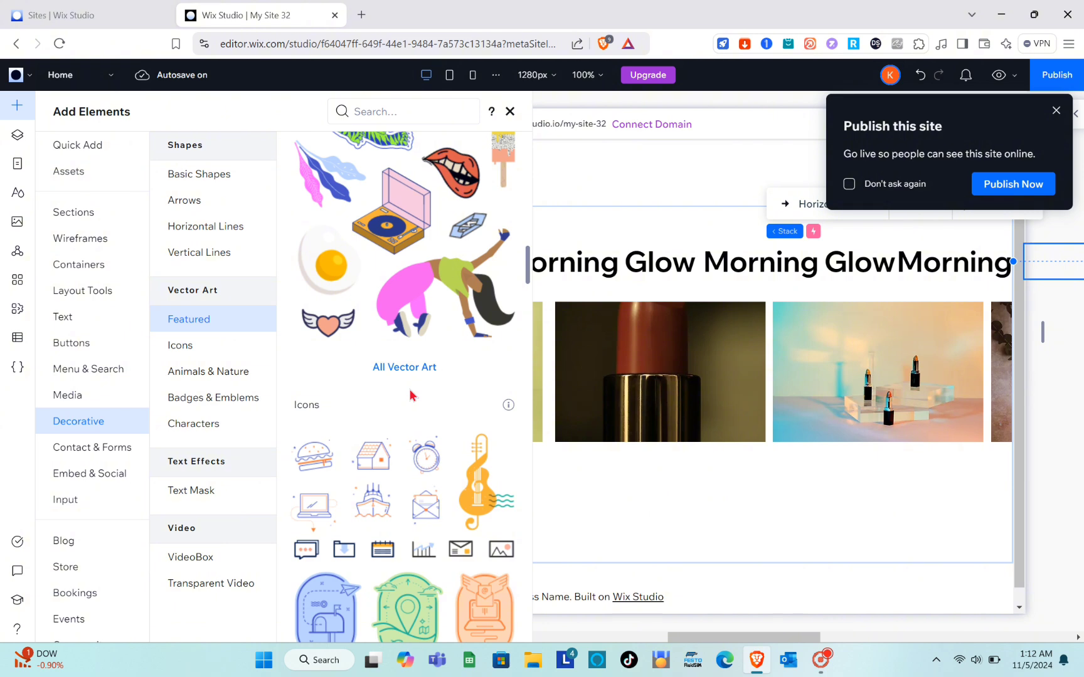
scroll(365, 486, down, 2)
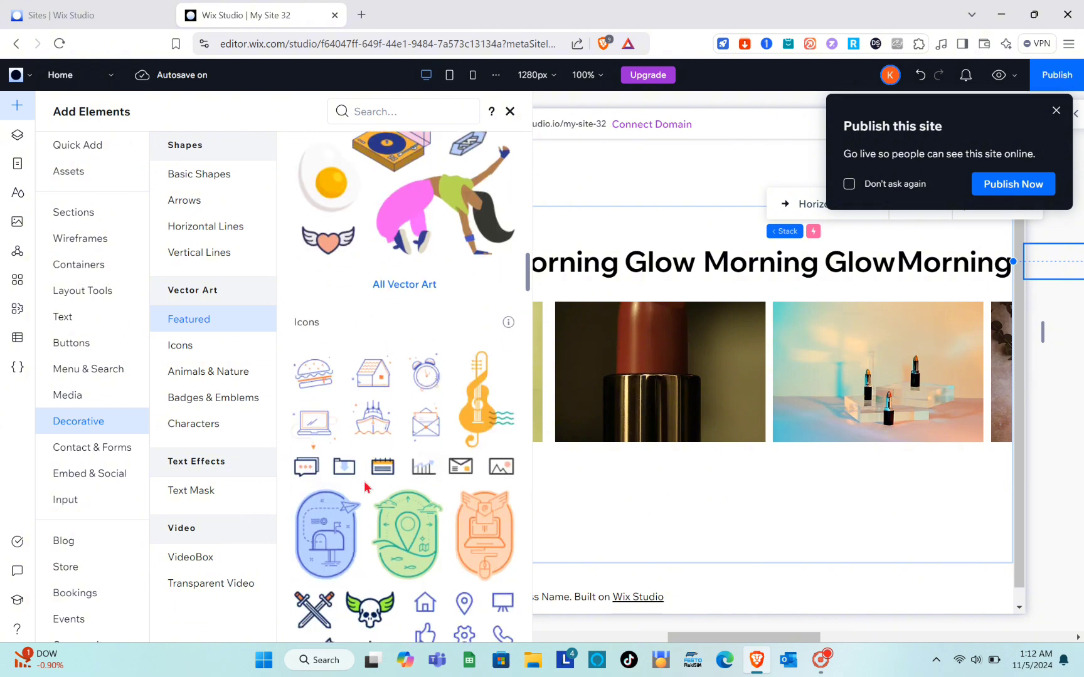
click(511, 115)
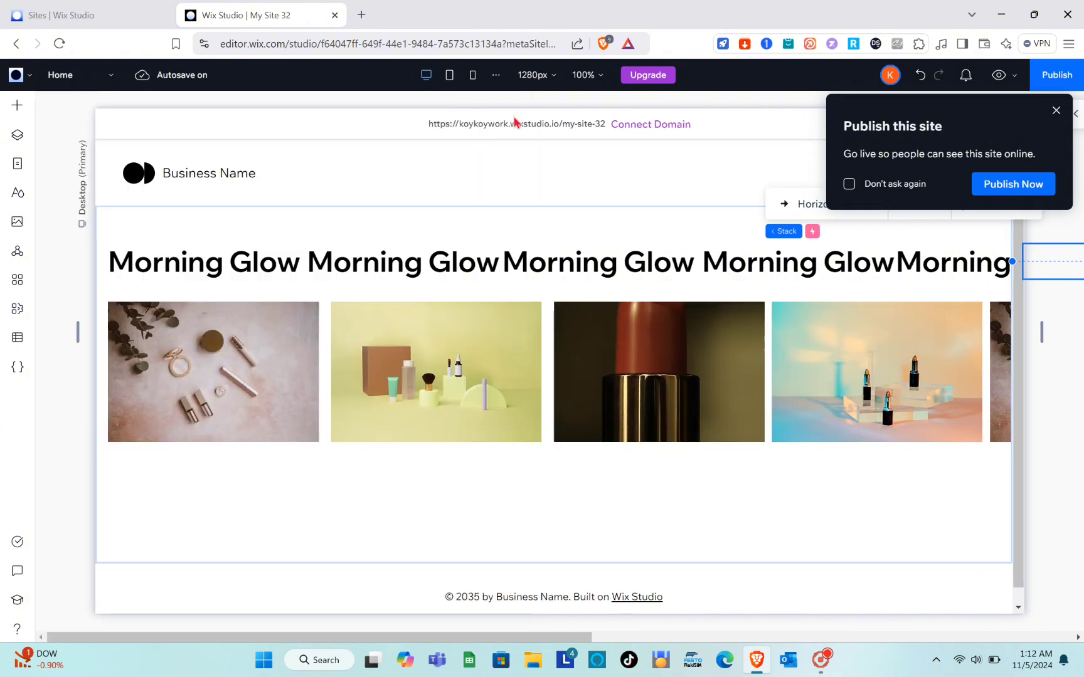
Preview the page again to check the looping text and image rows
click(1002, 77)
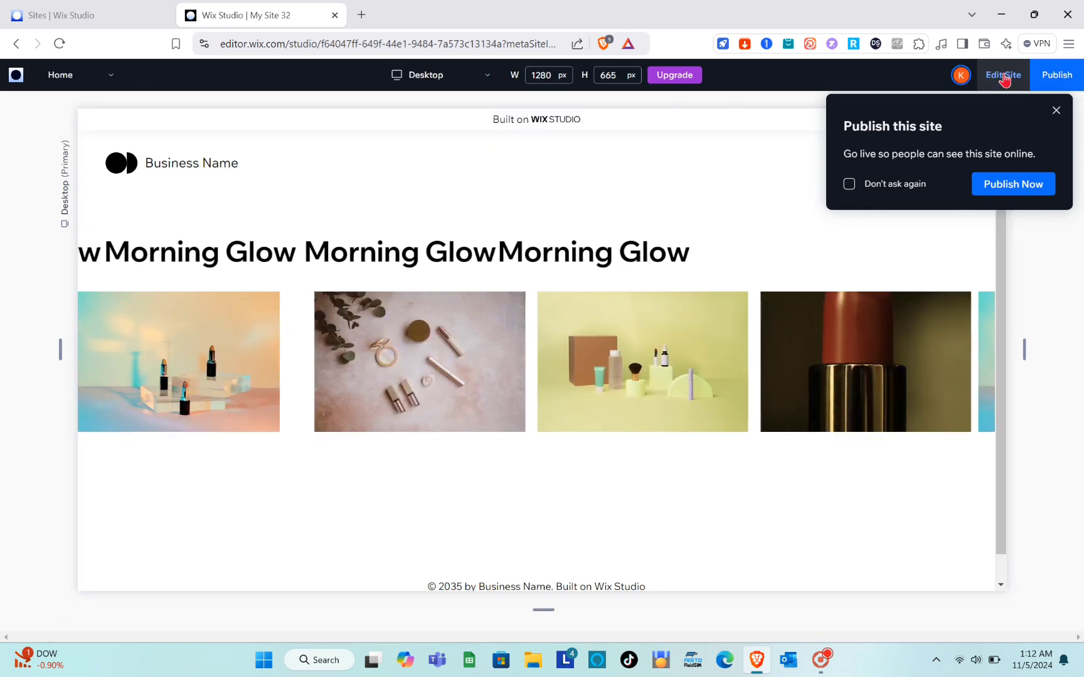